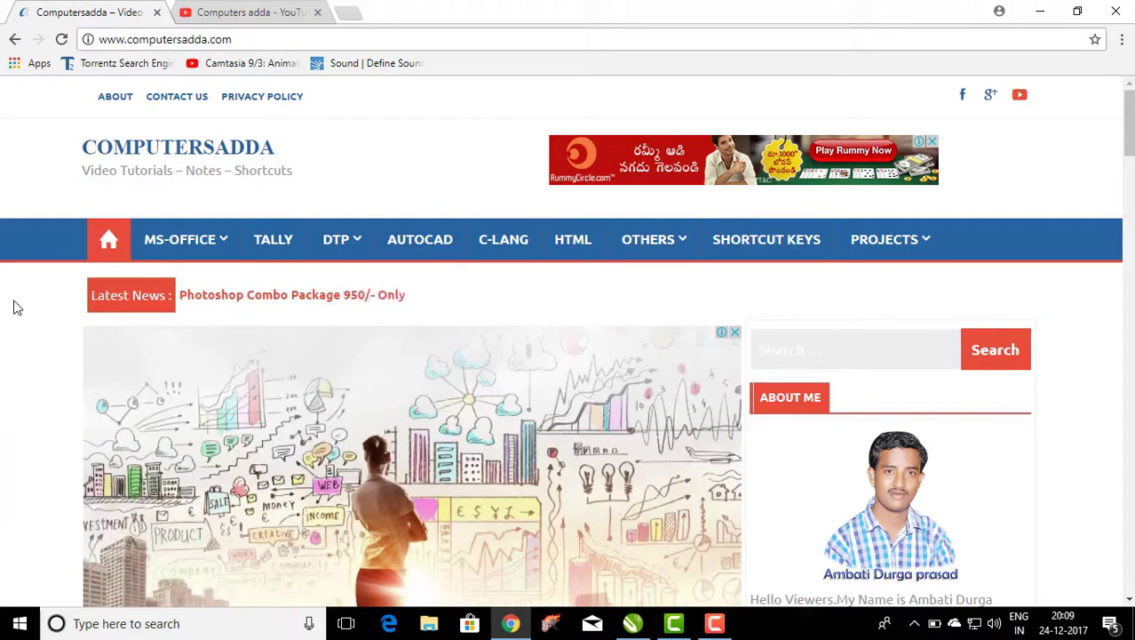
Show the Computers adda YouTube channel tab in Chrome.
click(213, 11)
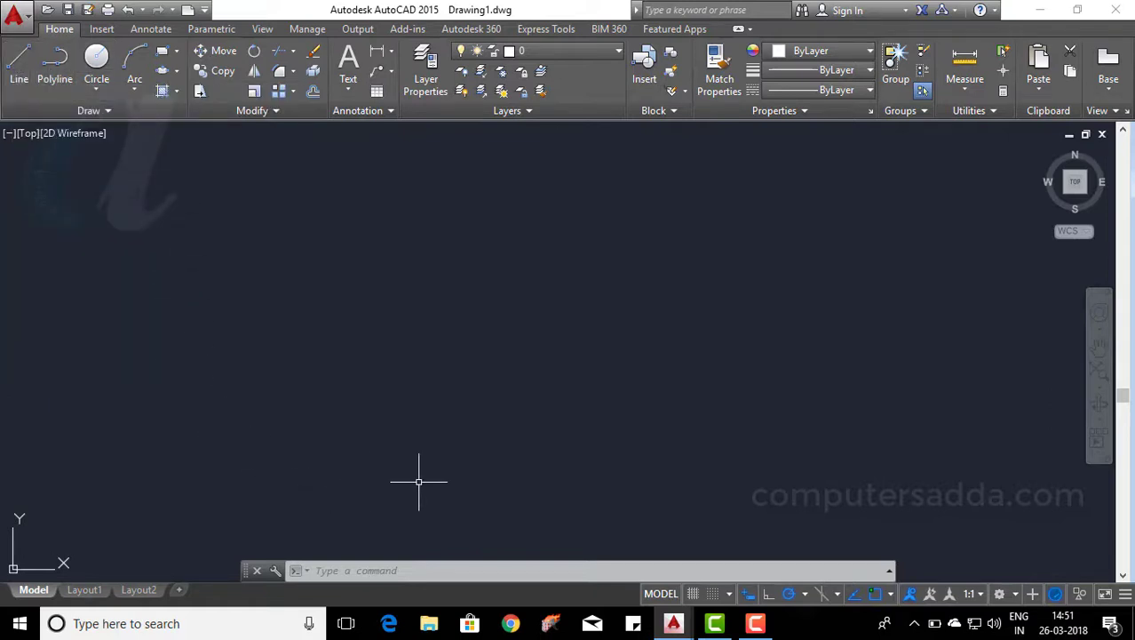
Draw an equilateral triangle from three 3-unit lines, closing it with the C option.
click(20, 67)
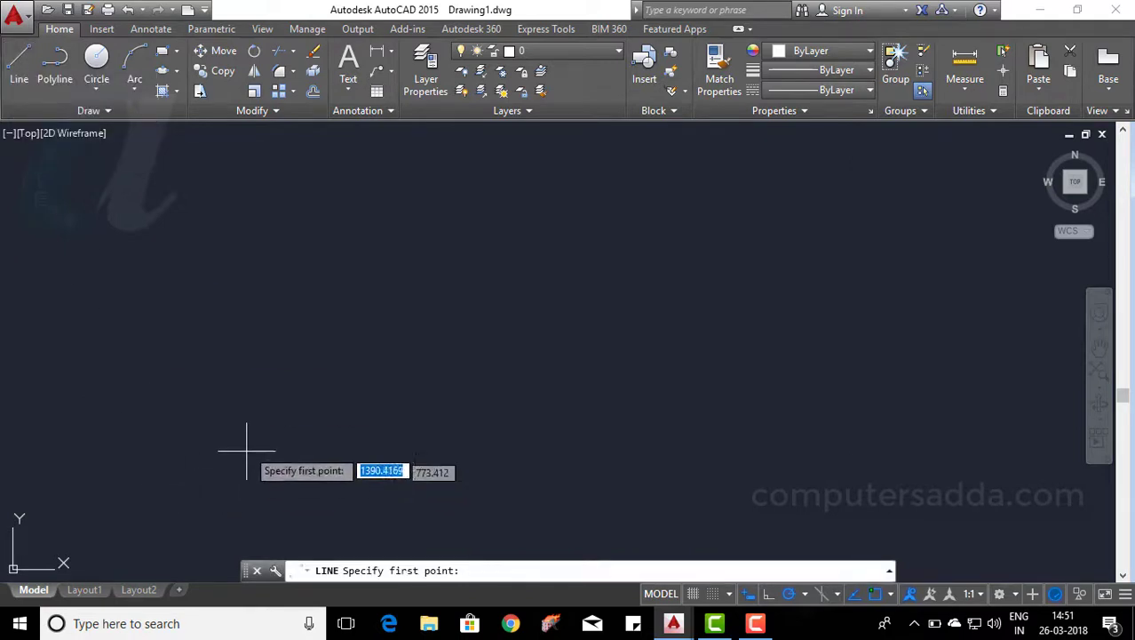
click(237, 395)
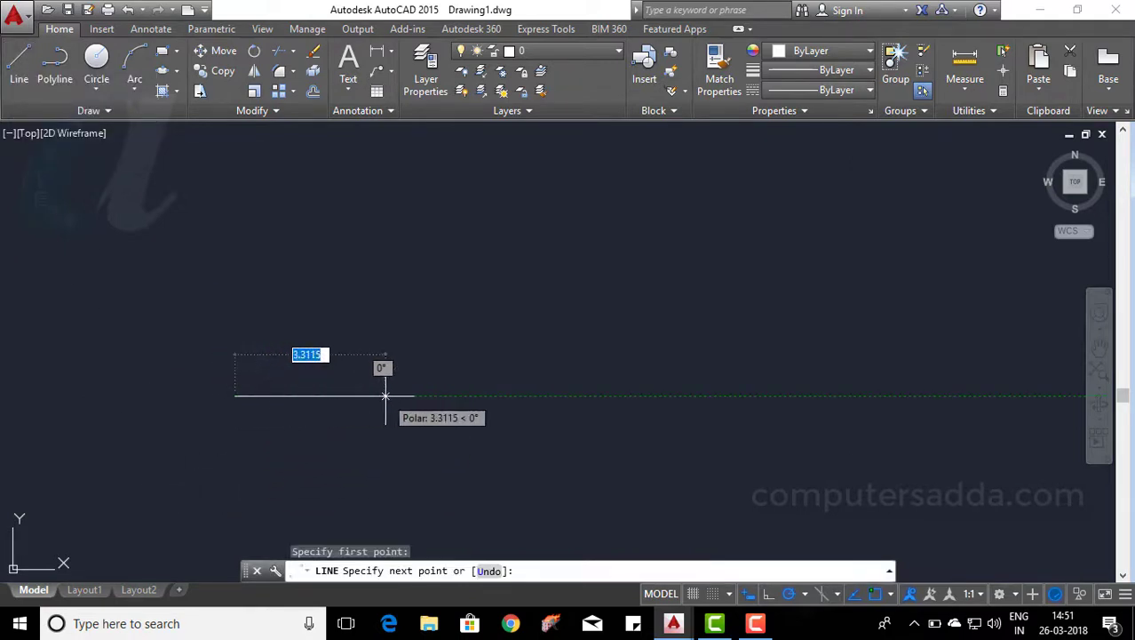
text(3)
key(Return)
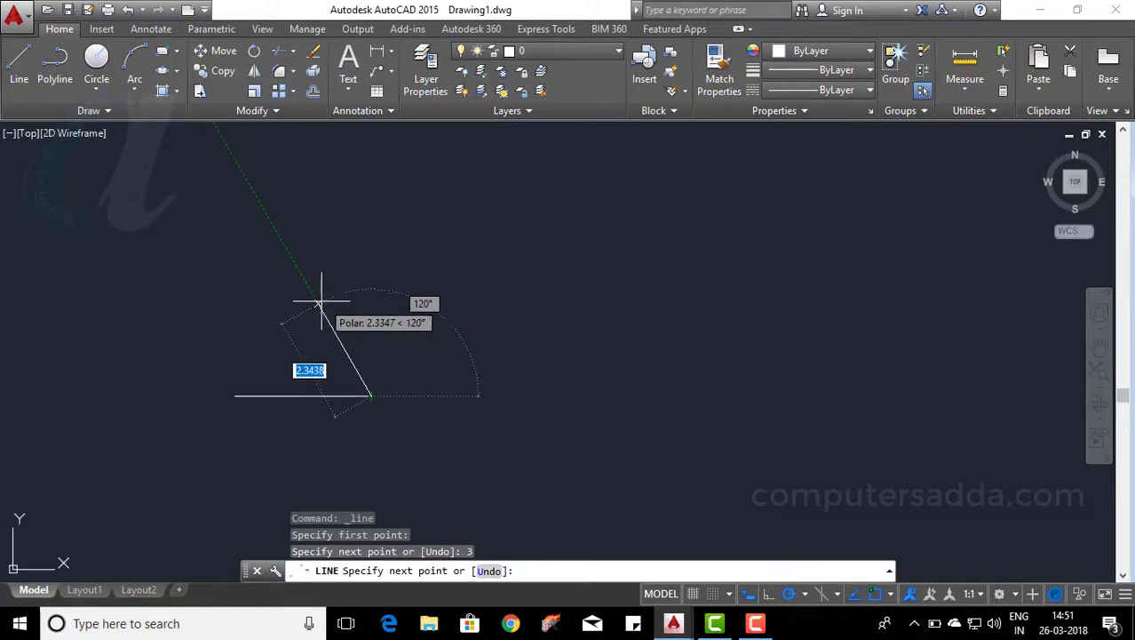
text(3)
key(Return)
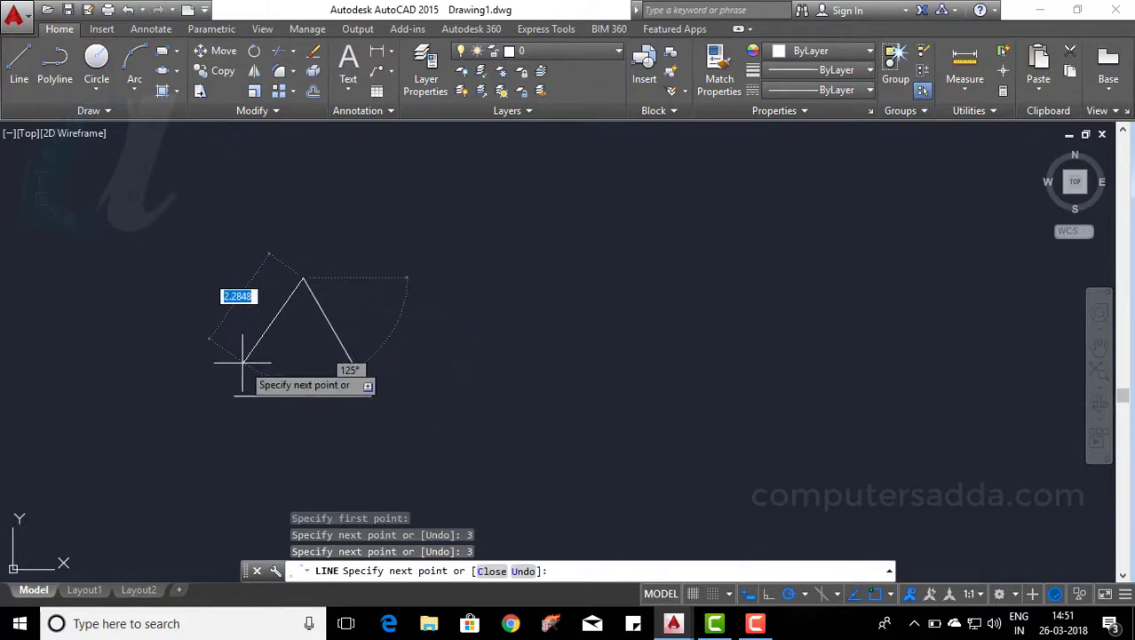
text(c)
key(Return)
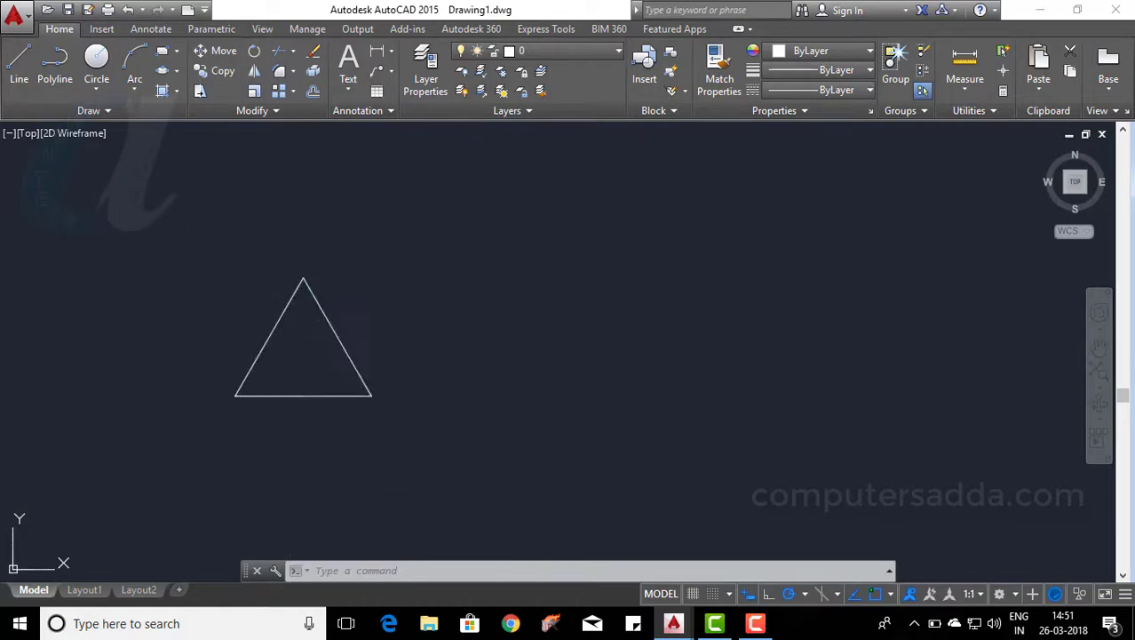
Select the right and bottom sides one at a time to show they are separate lines.
click(334, 334)
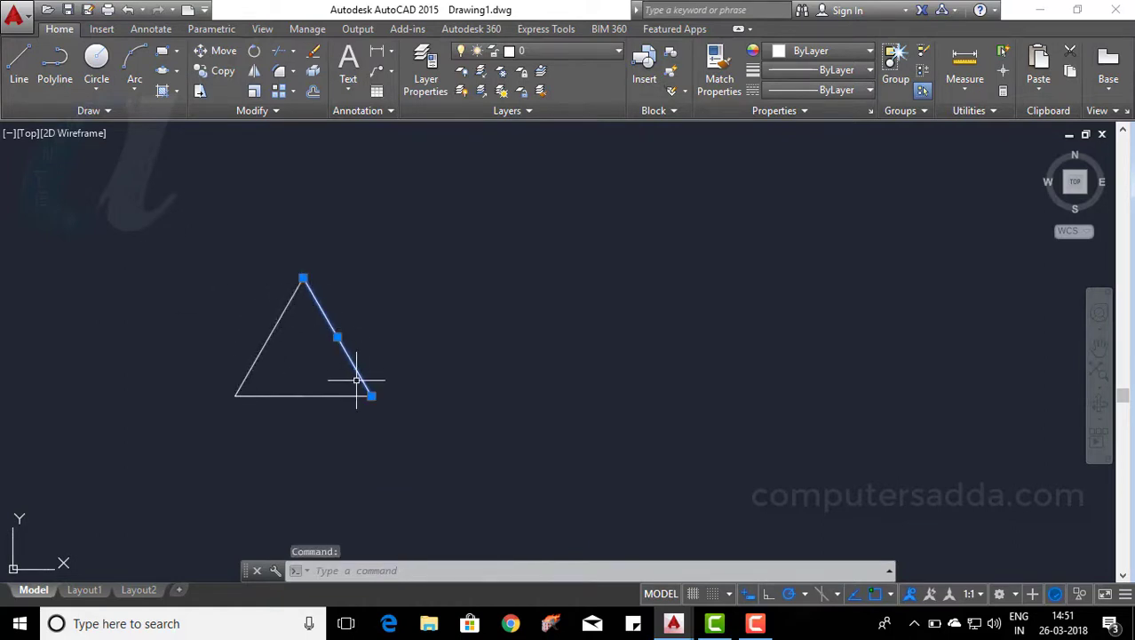
key(Escape)
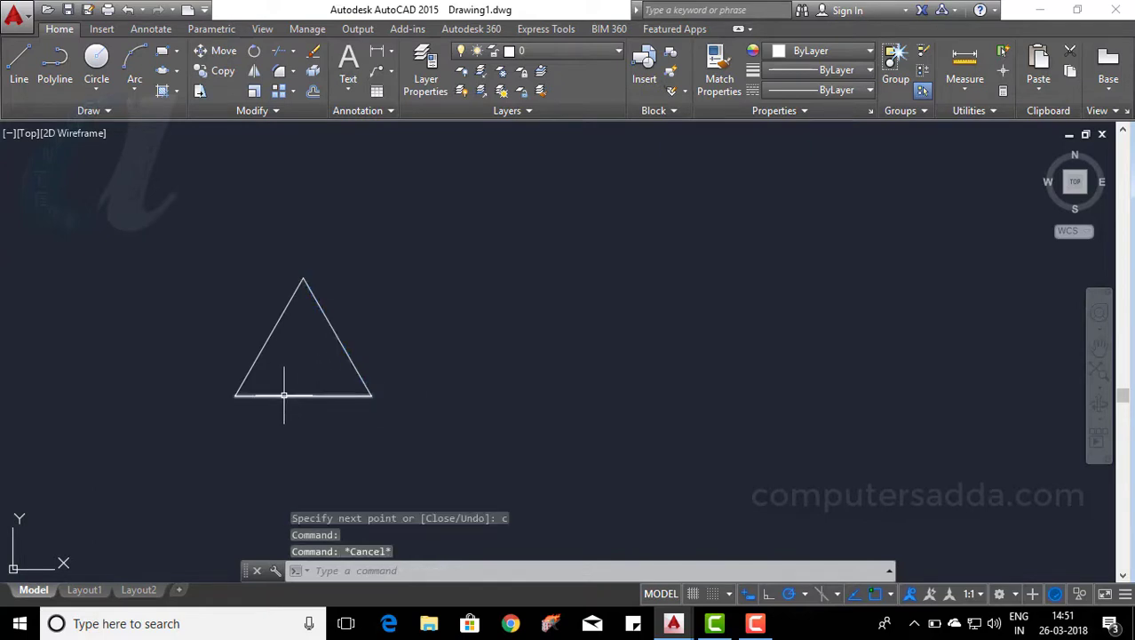
click(283, 395)
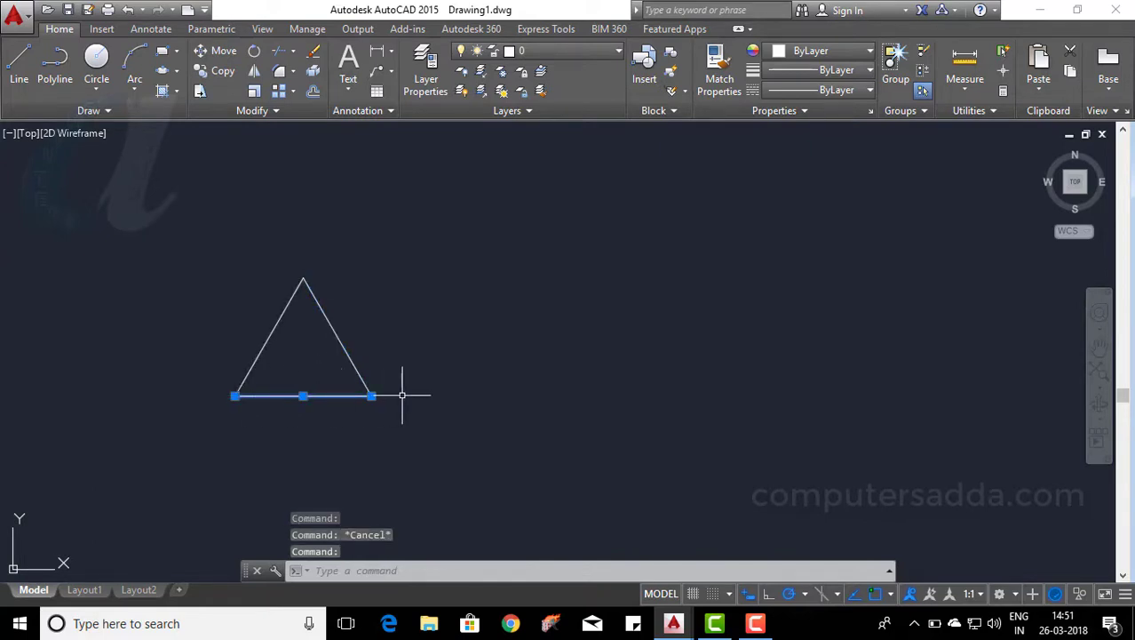
key(Escape)
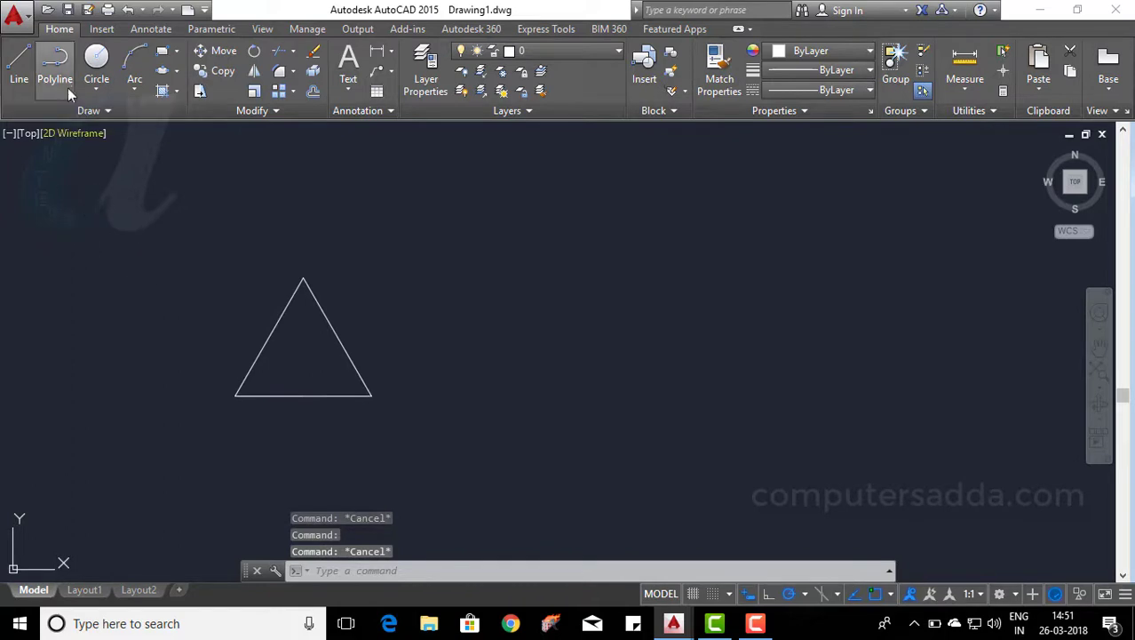
Draw a closed polyline triangle with 3-unit sides to the right of the first.
click(65, 84)
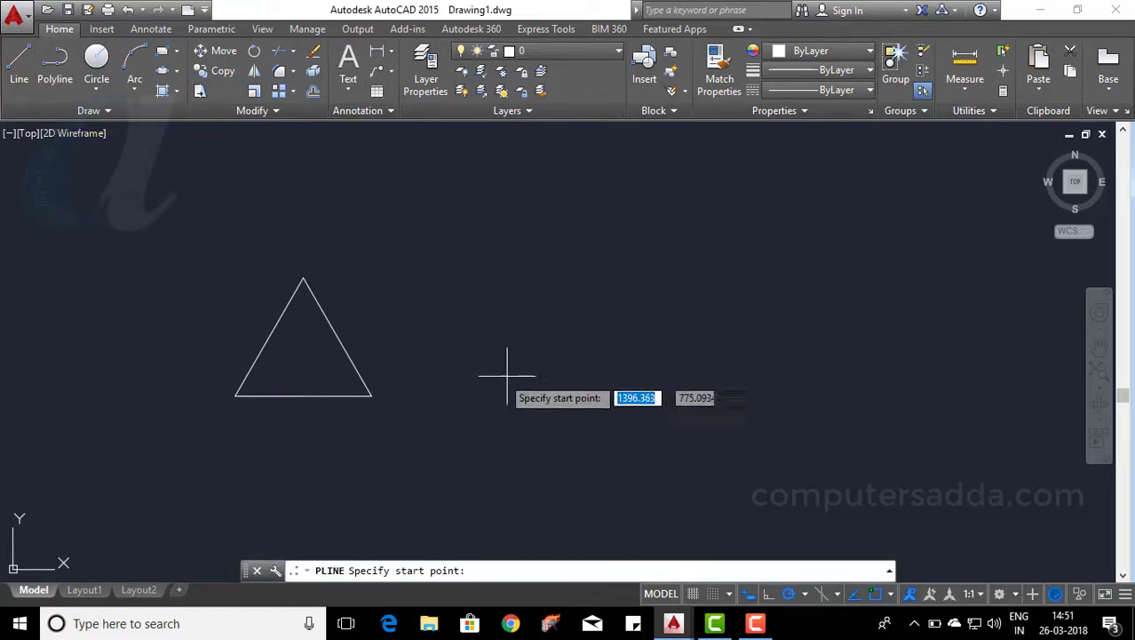
click(446, 397)
text(3)
key(Return)
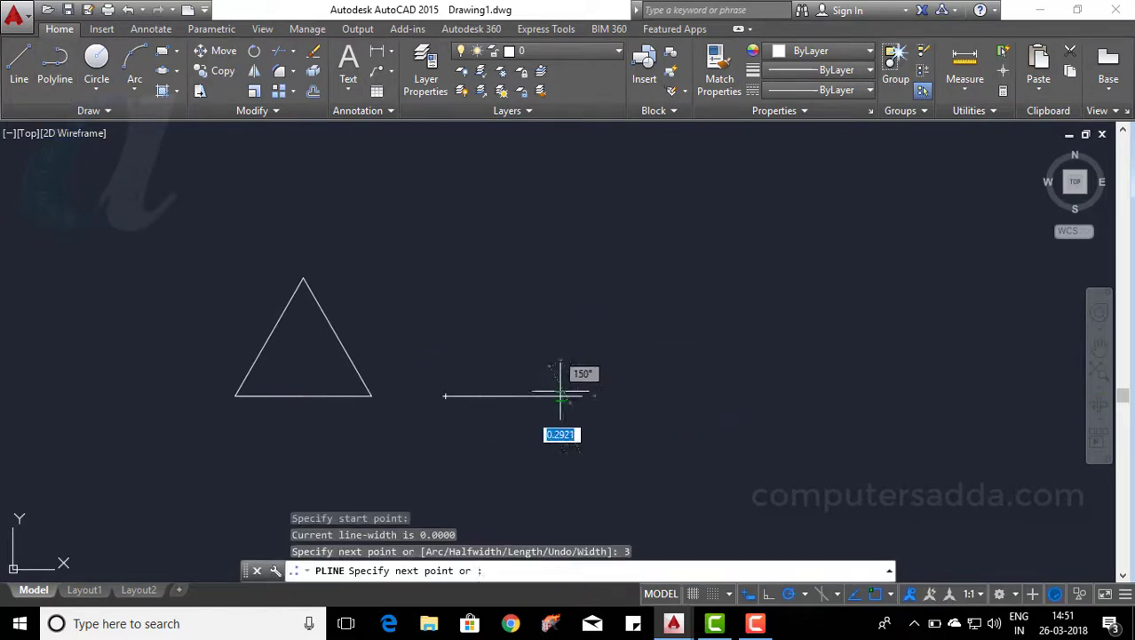
text(3)
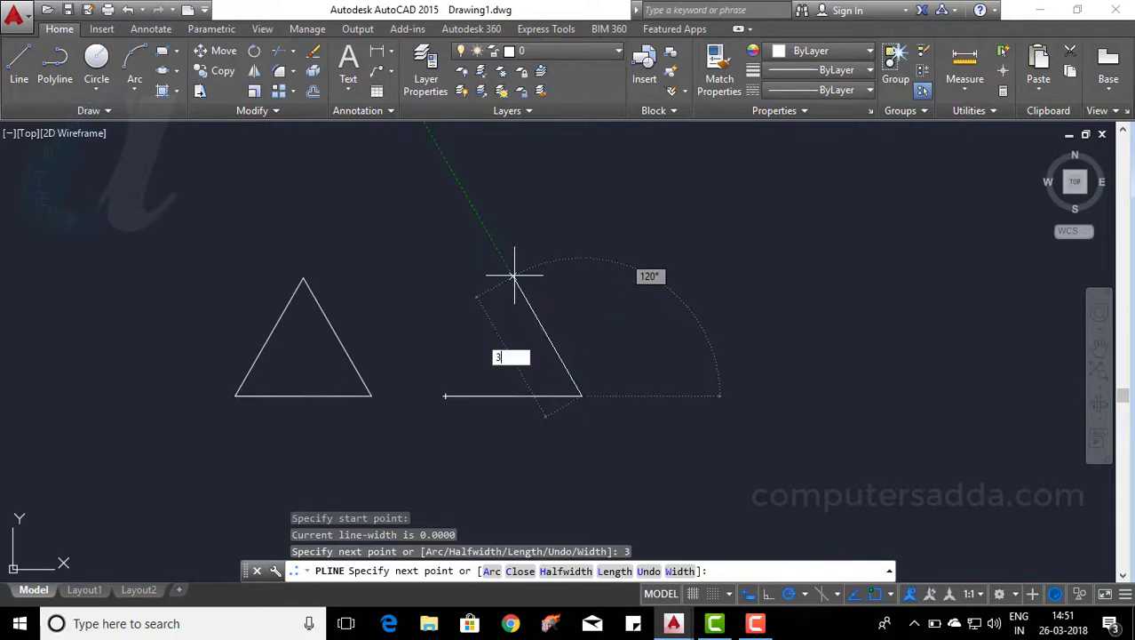
key(Return)
text(c)
key(Return)
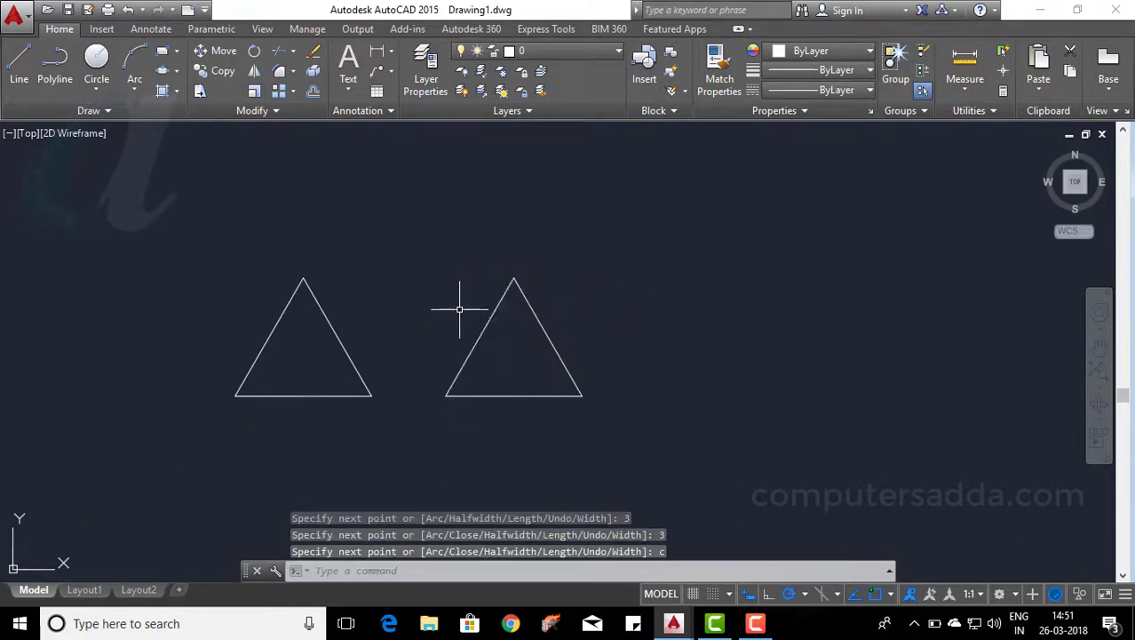
Select the polyline triangle to show it is a single object.
click(480, 336)
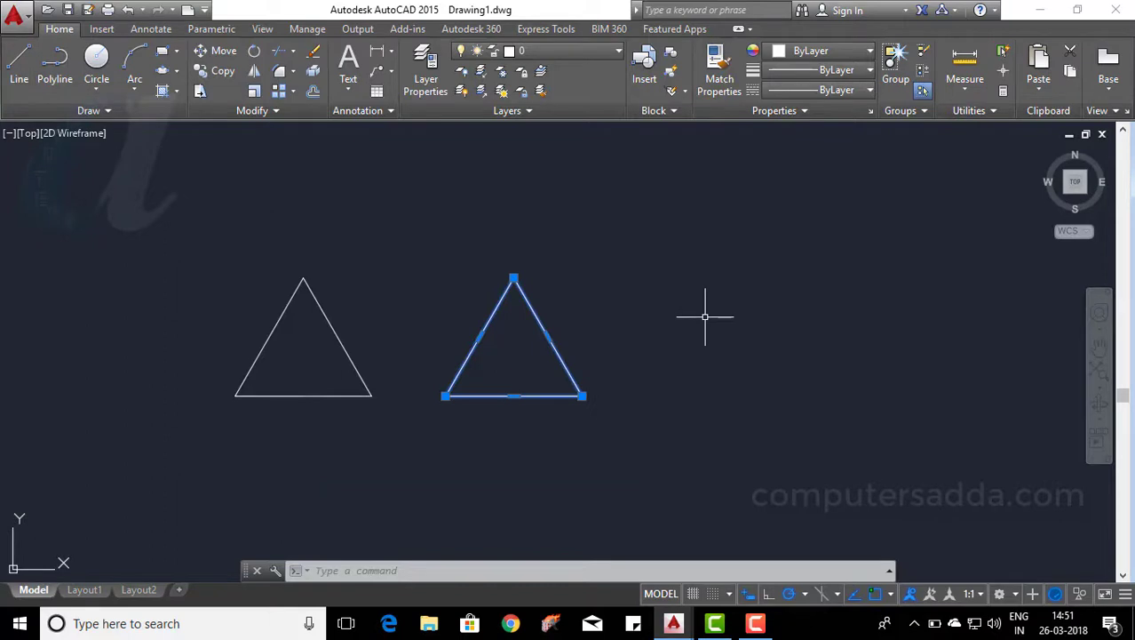
key(Escape)
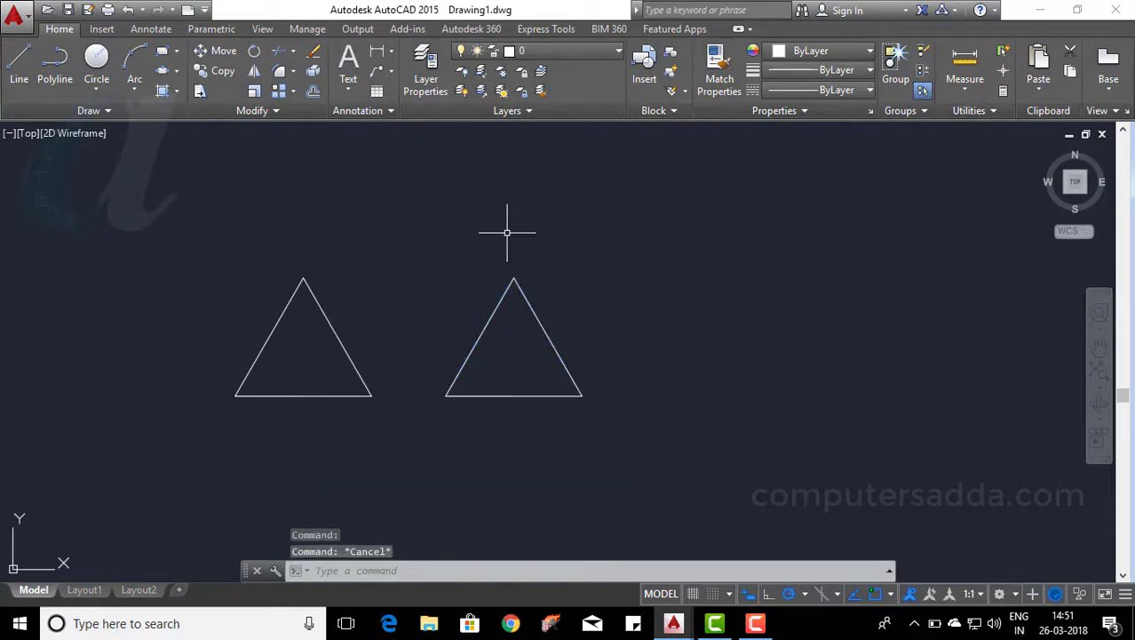
click(178, 53)
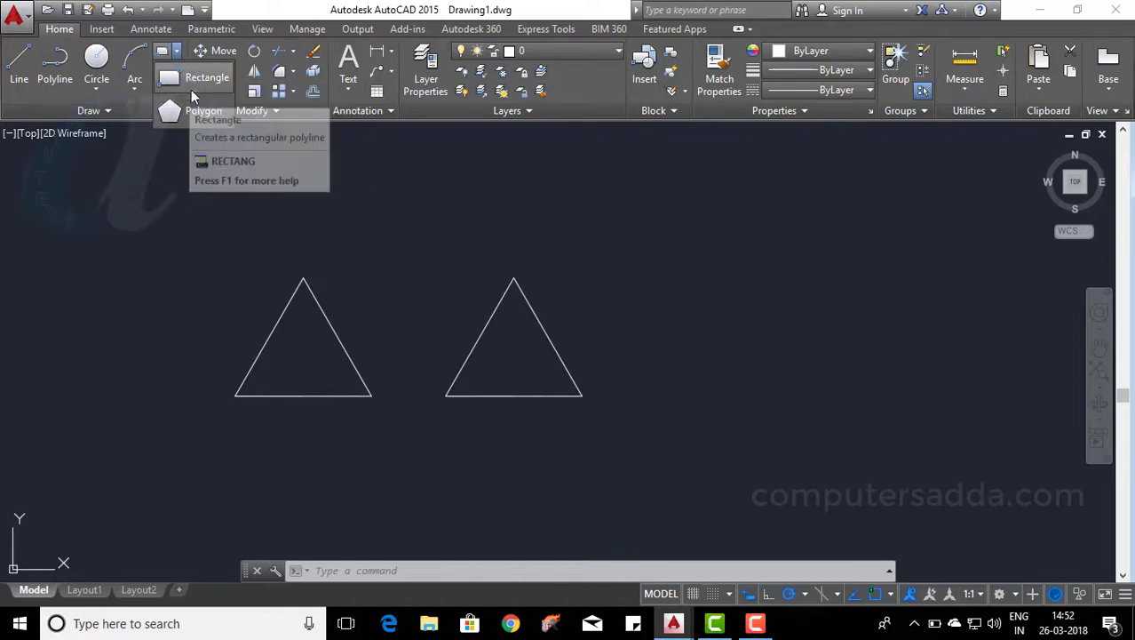
Draw a rectangle right of the triangles and confirm it selects as one object.
click(202, 78)
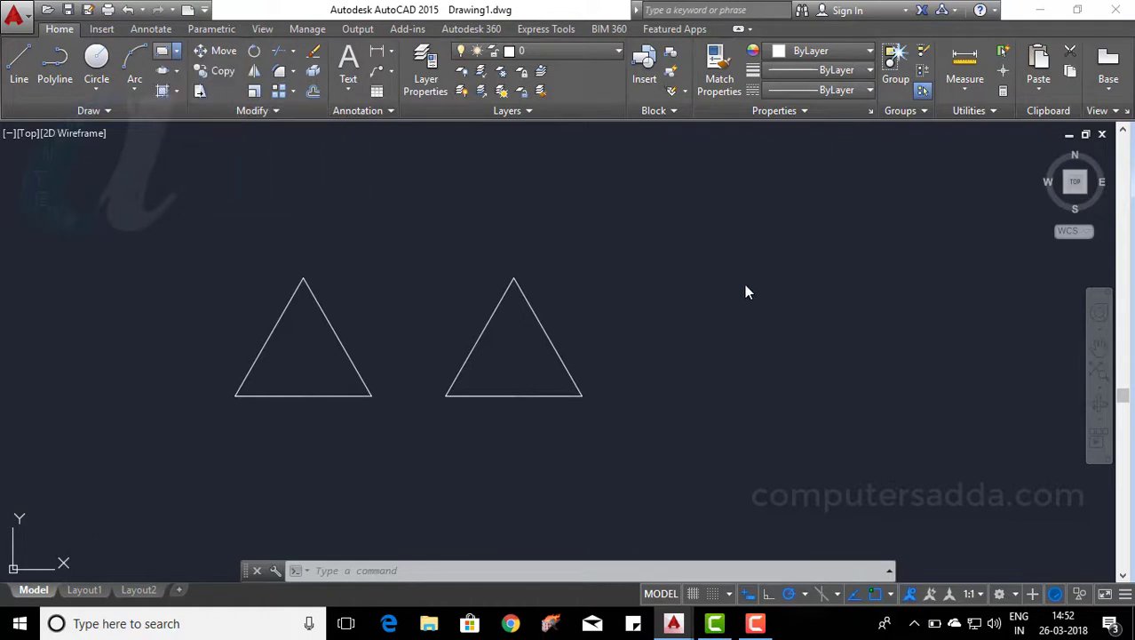
click(625, 175)
click(890, 285)
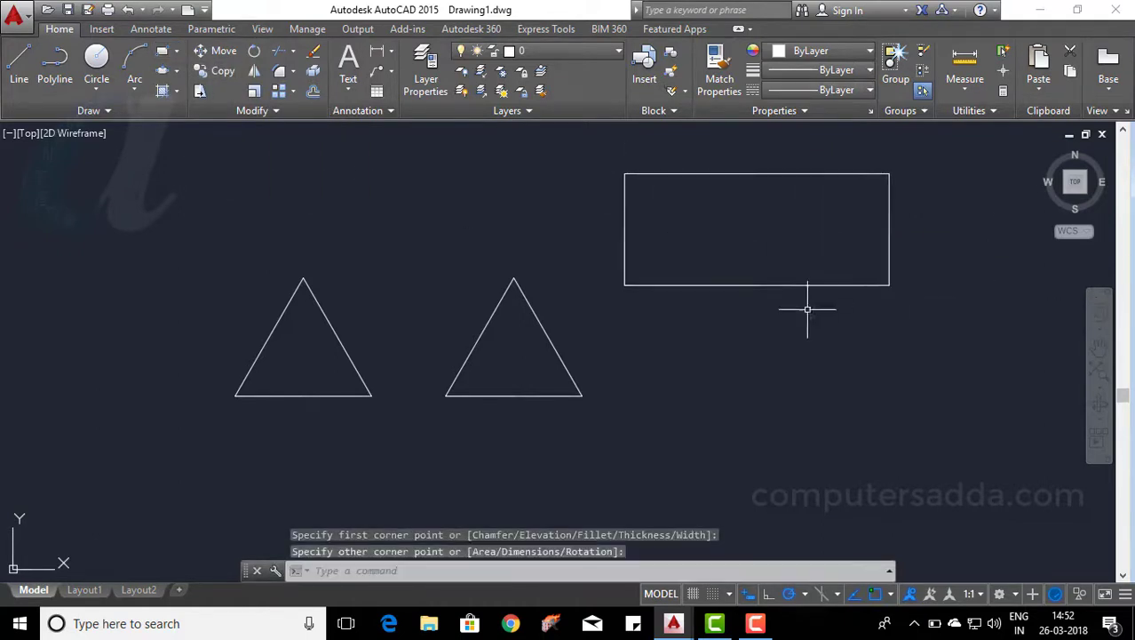
click(734, 285)
key(Escape)
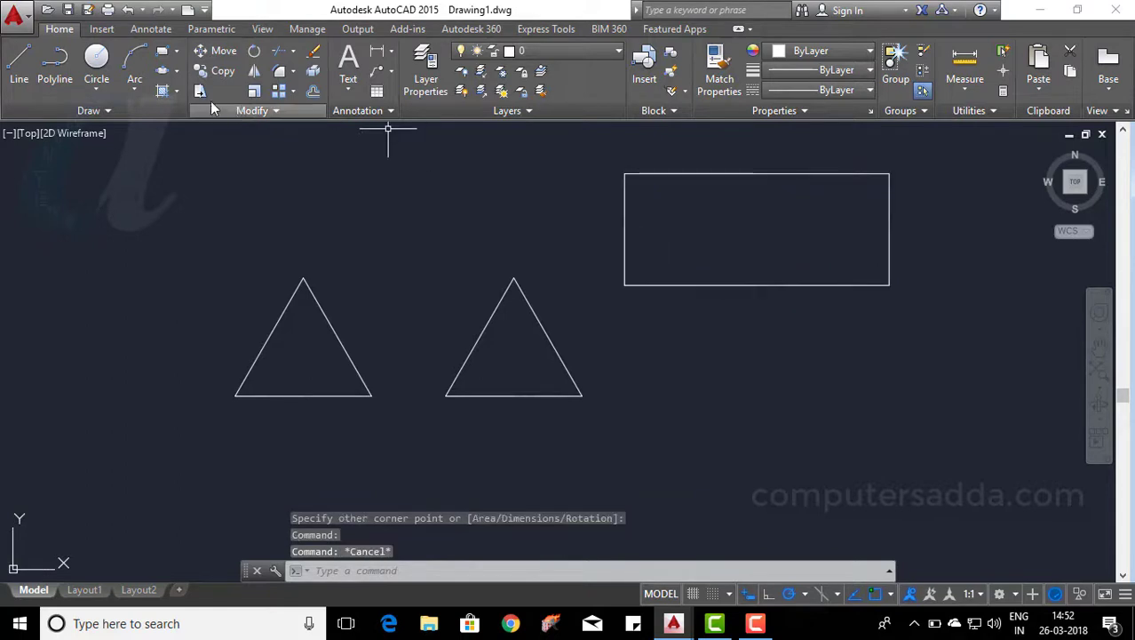
Draw a 6-sided inscribed hexagon below the rectangle and check it is one object.
click(178, 52)
click(169, 187)
text(6)
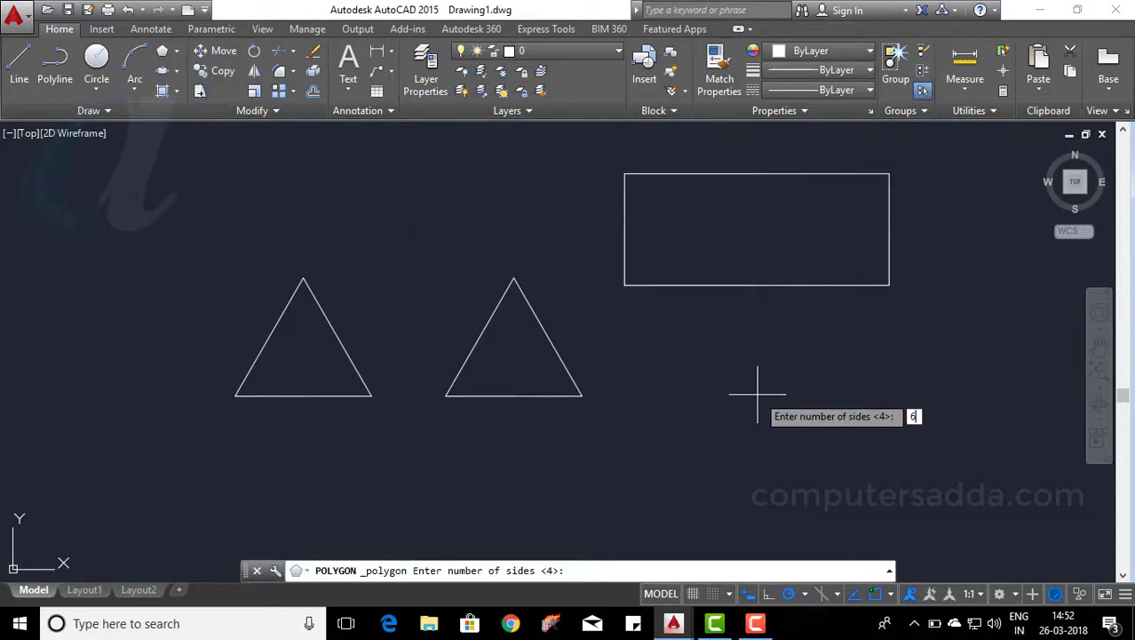
key(Return)
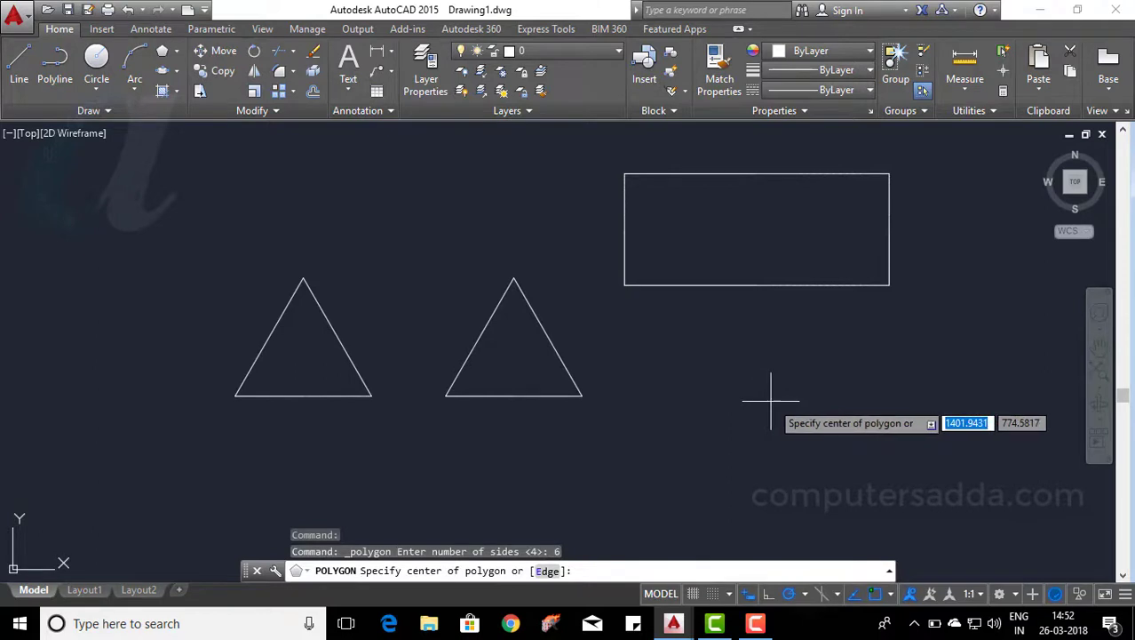
click(772, 401)
key(Down)
key(Return)
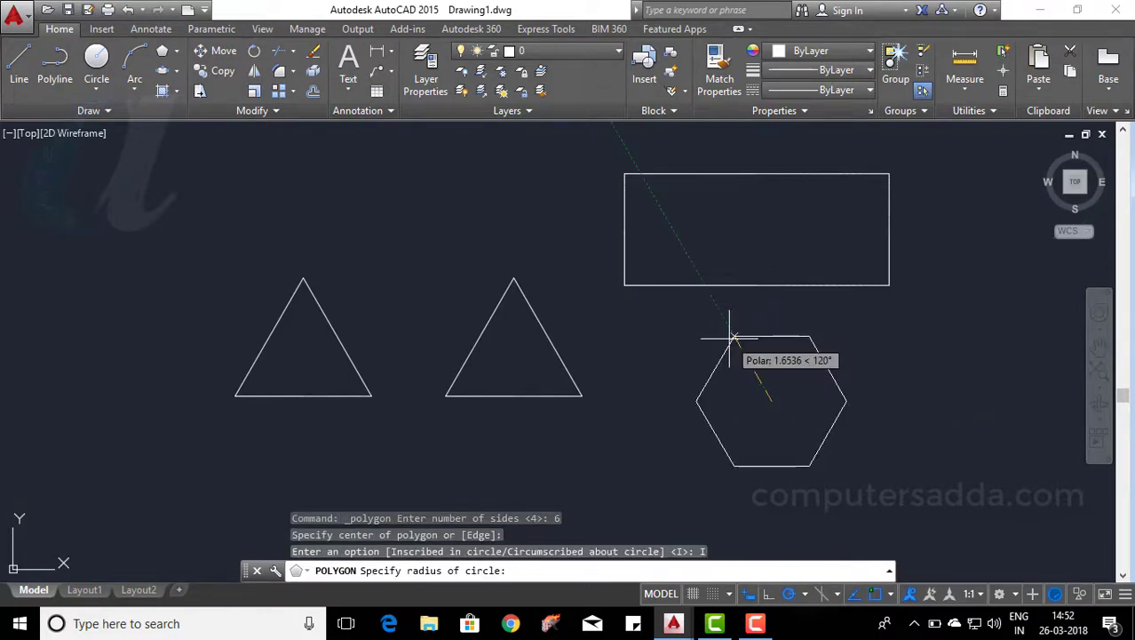
click(733, 338)
click(788, 339)
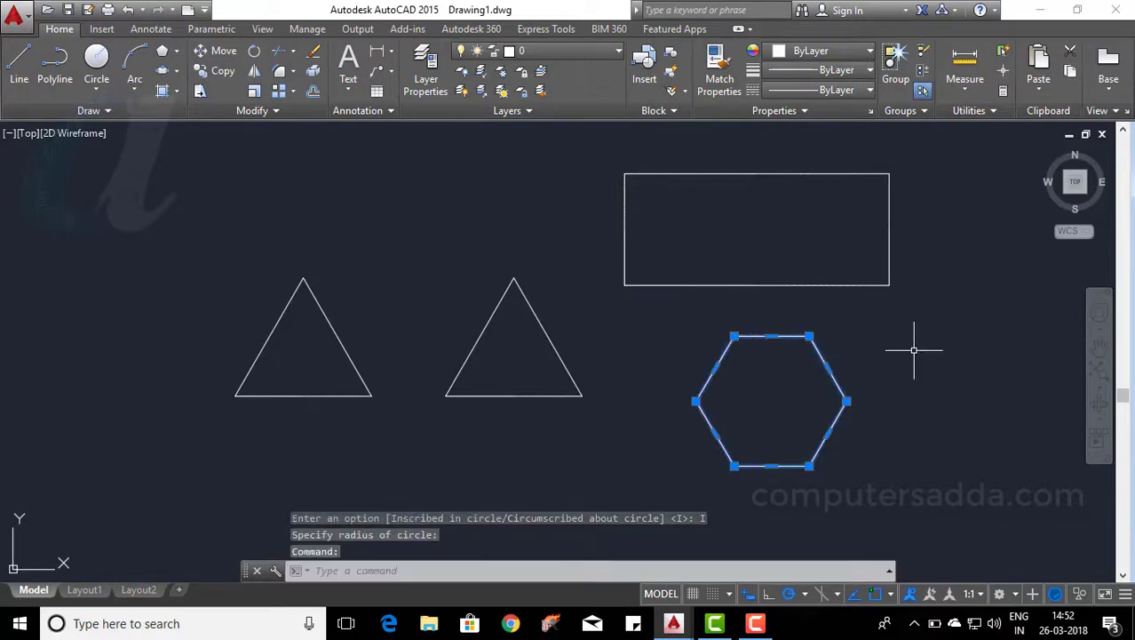
key(Escape)
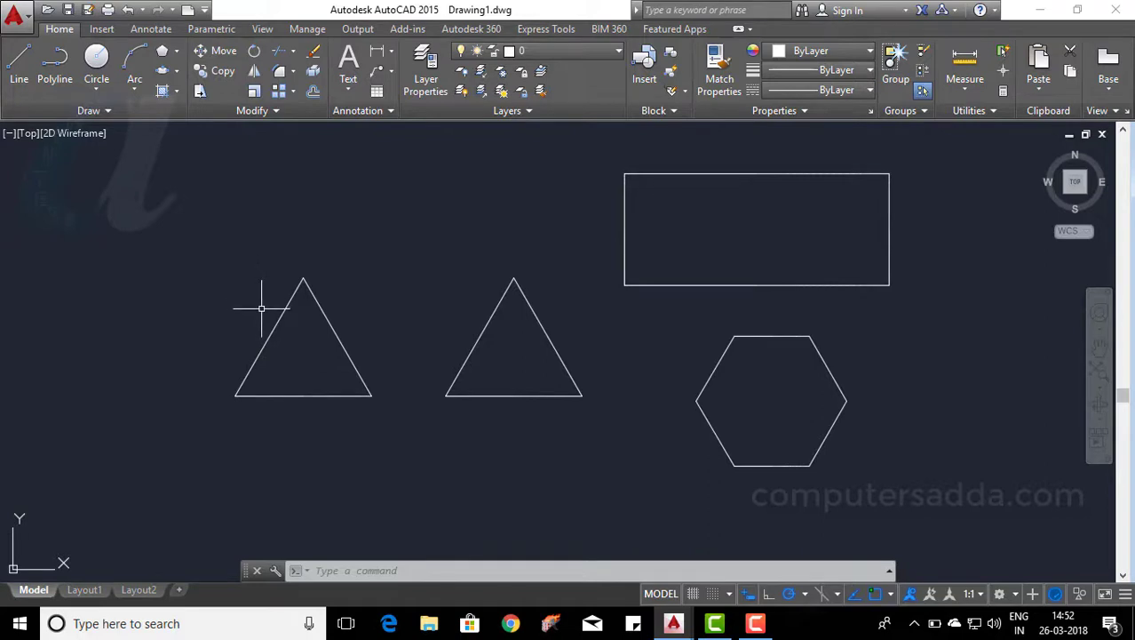
click(763, 335)
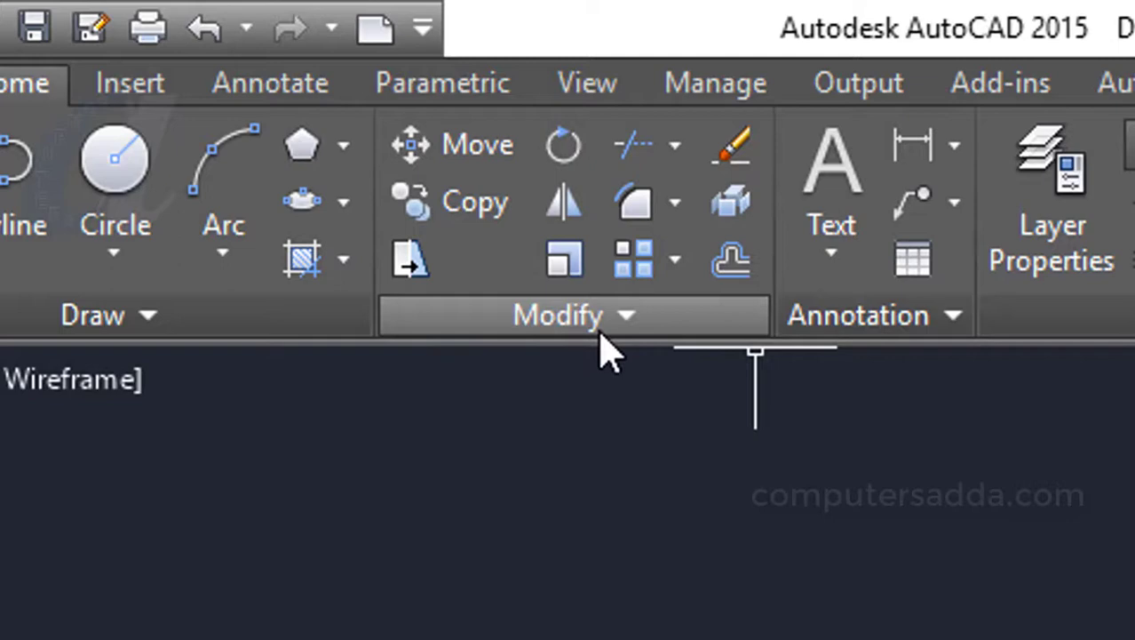
Explode the hexagon with X and confirm its top and lower edges are separate lines.
click(742, 229)
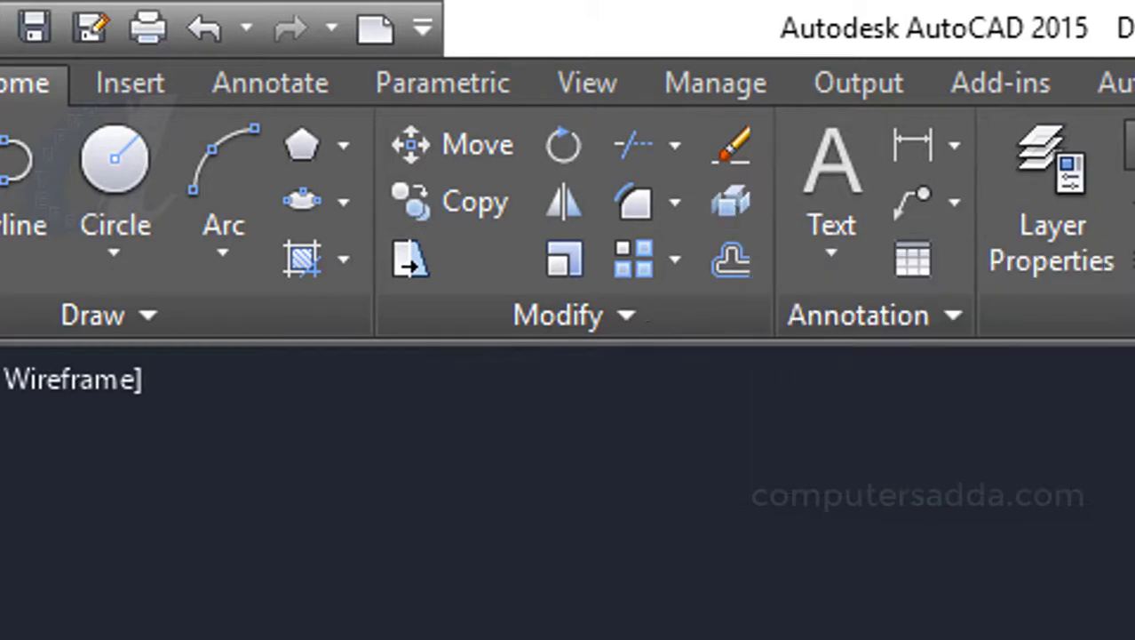
key(x)
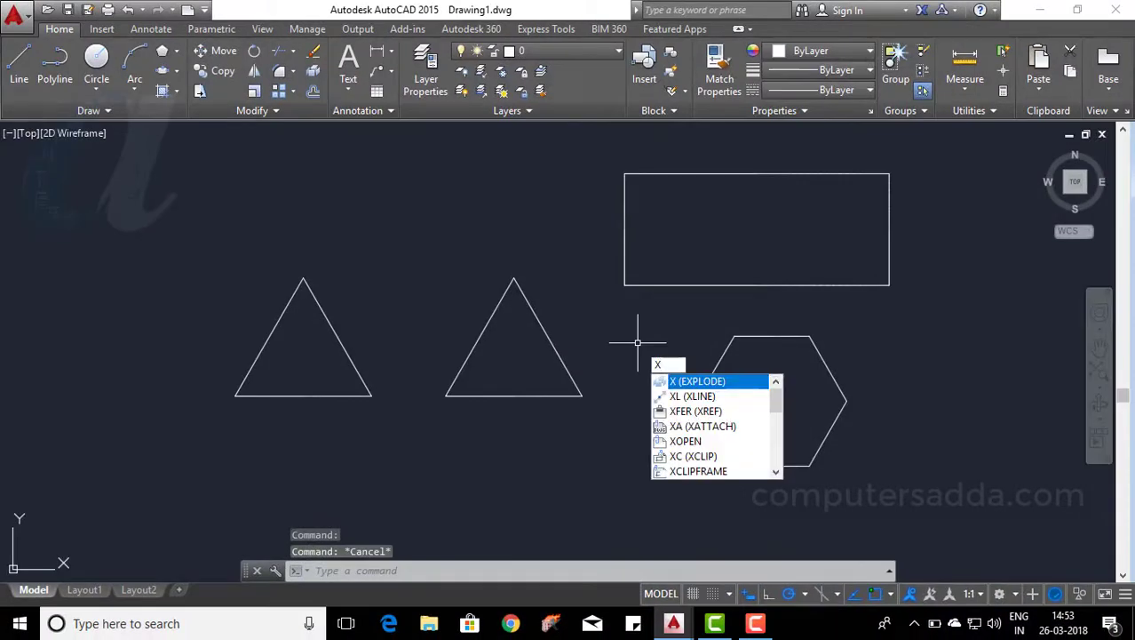
key(Return)
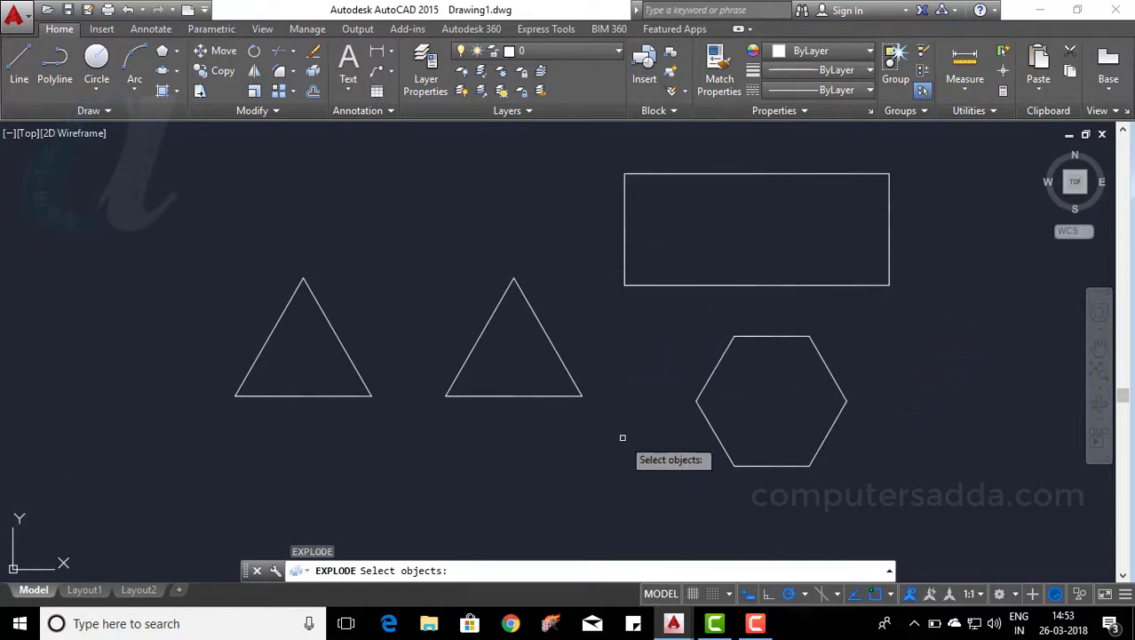
click(761, 336)
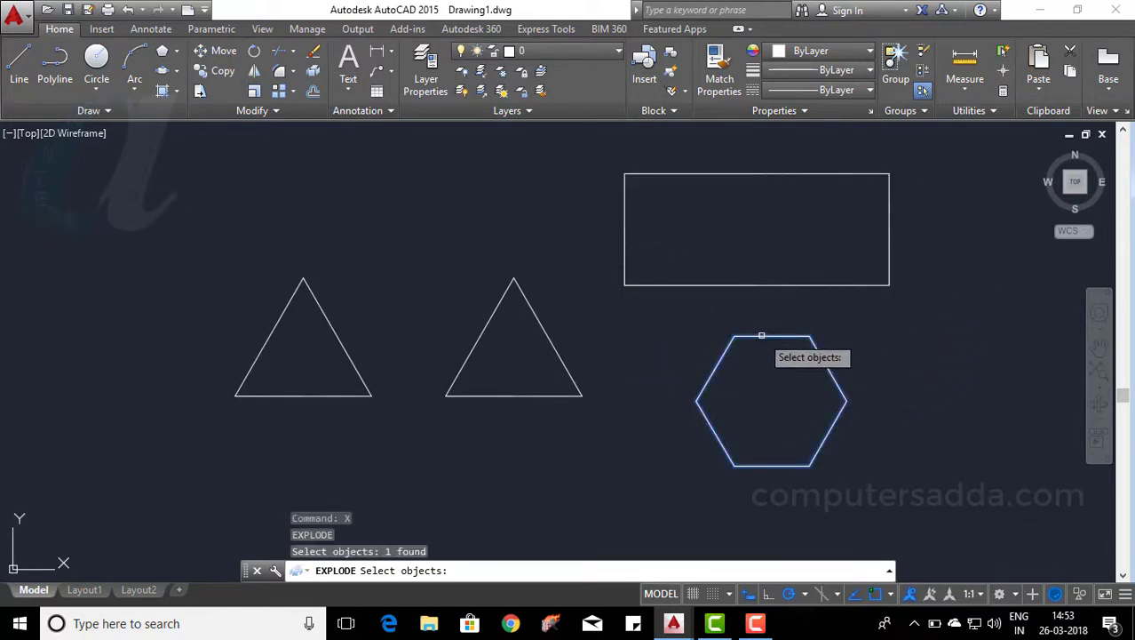
key(Return)
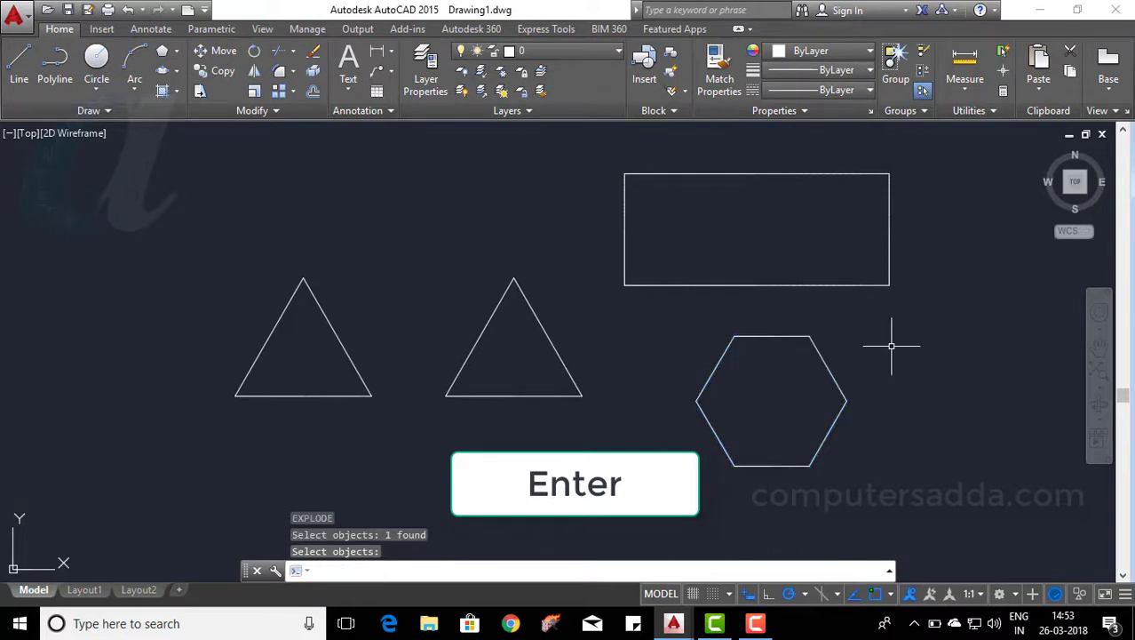
click(771, 336)
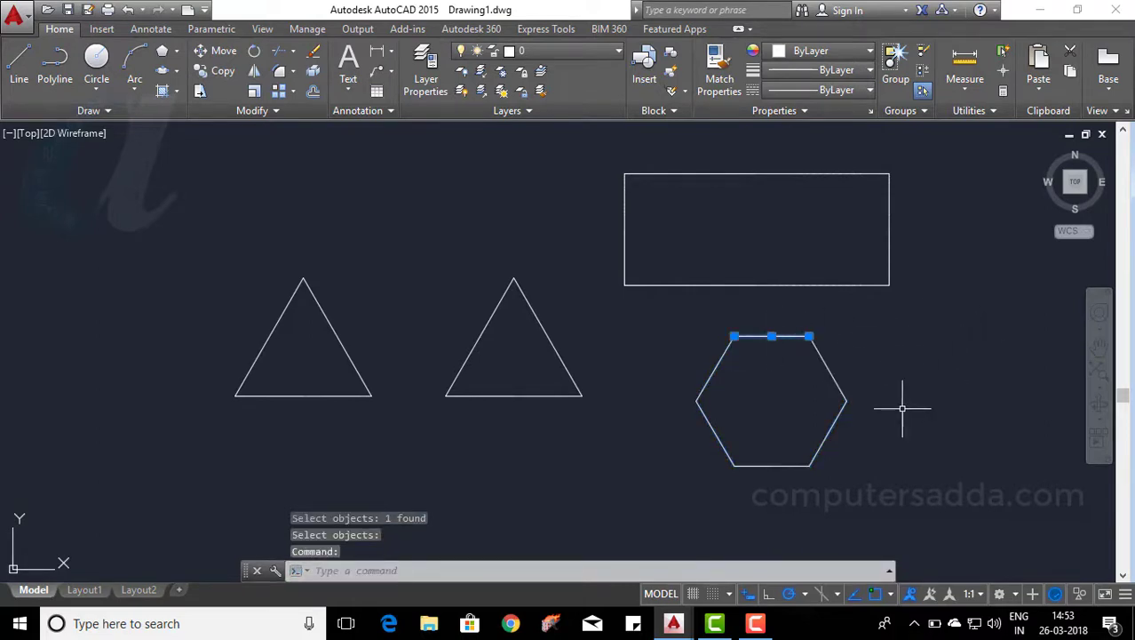
key(Escape)
click(829, 432)
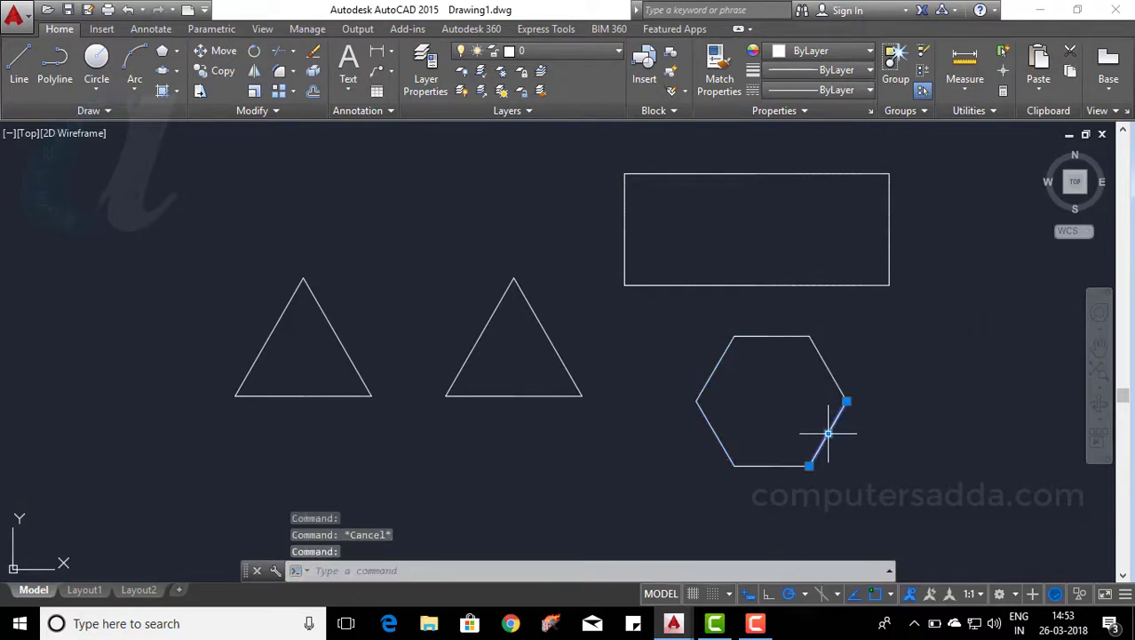
key(Escape)
click(715, 430)
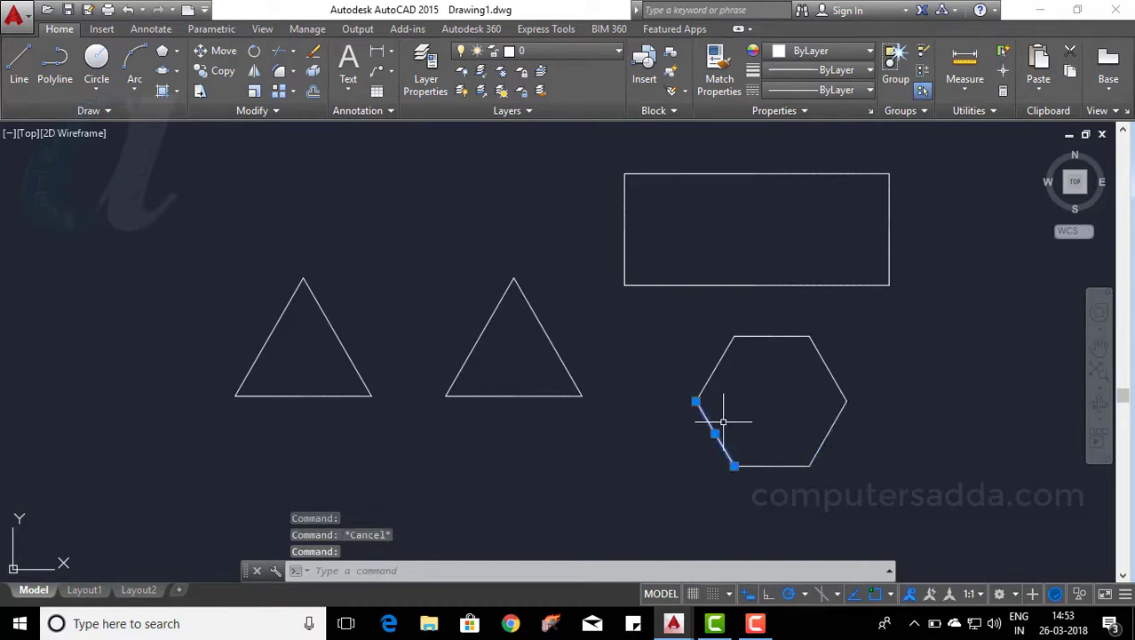
key(Escape)
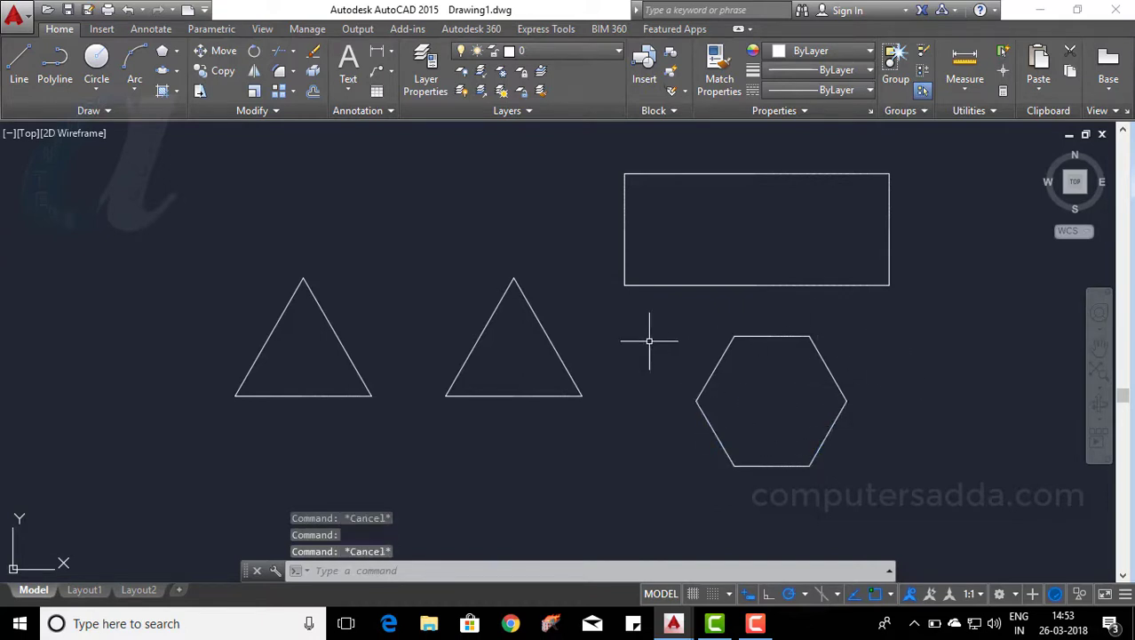
Explode the polyline triangle and check its left and bottom edges are separate.
click(316, 74)
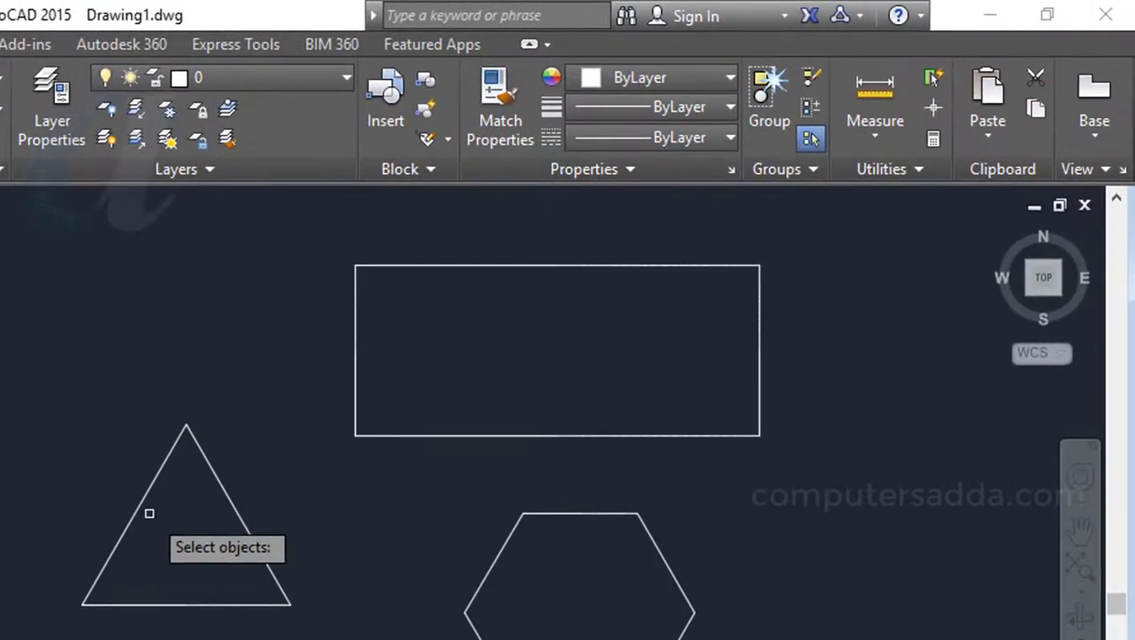
click(197, 603)
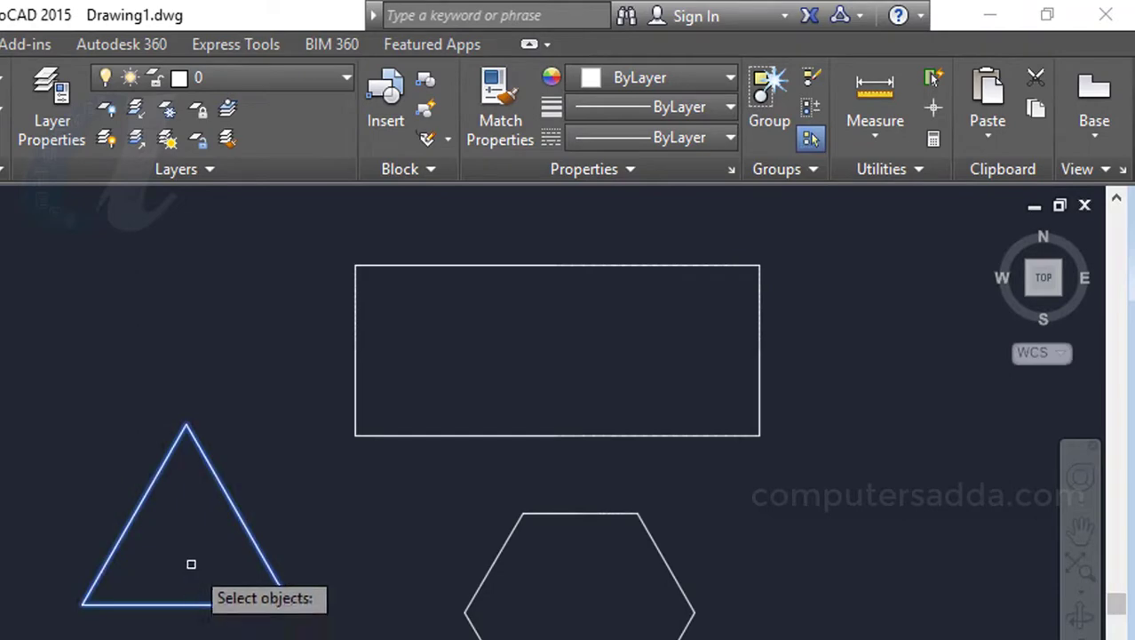
key(Return)
click(153, 480)
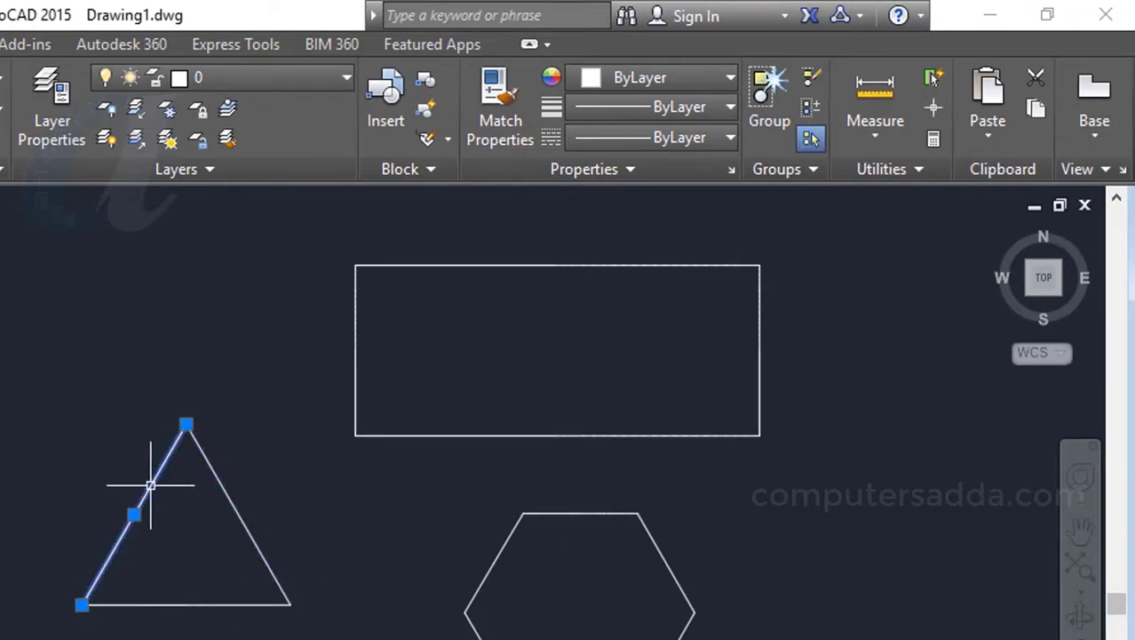
key(Escape)
click(217, 604)
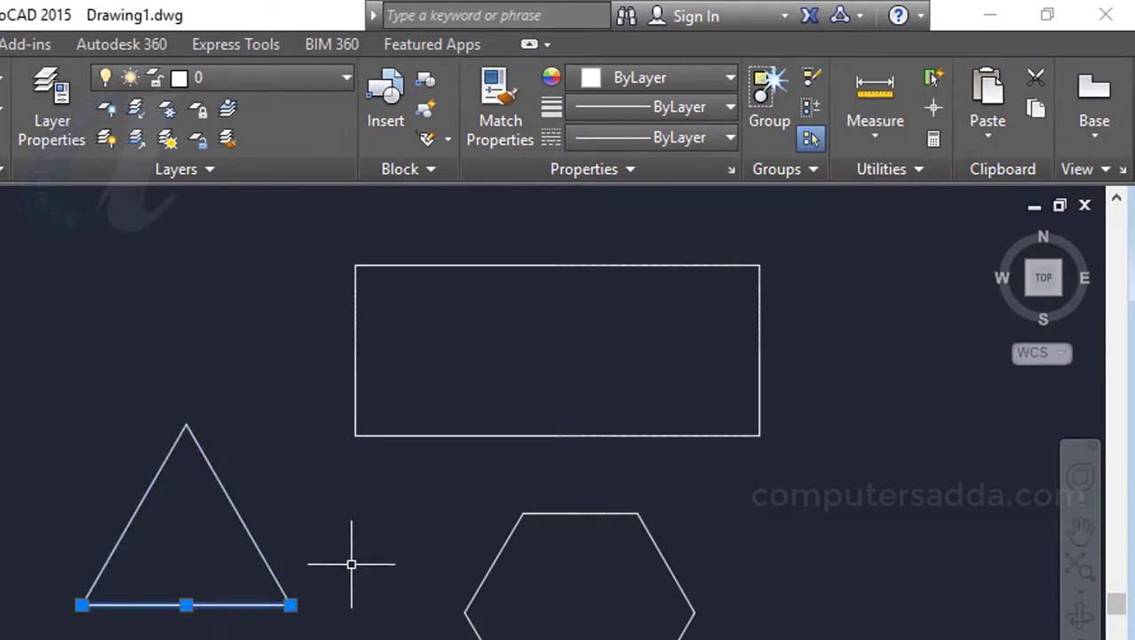
key(Escape)
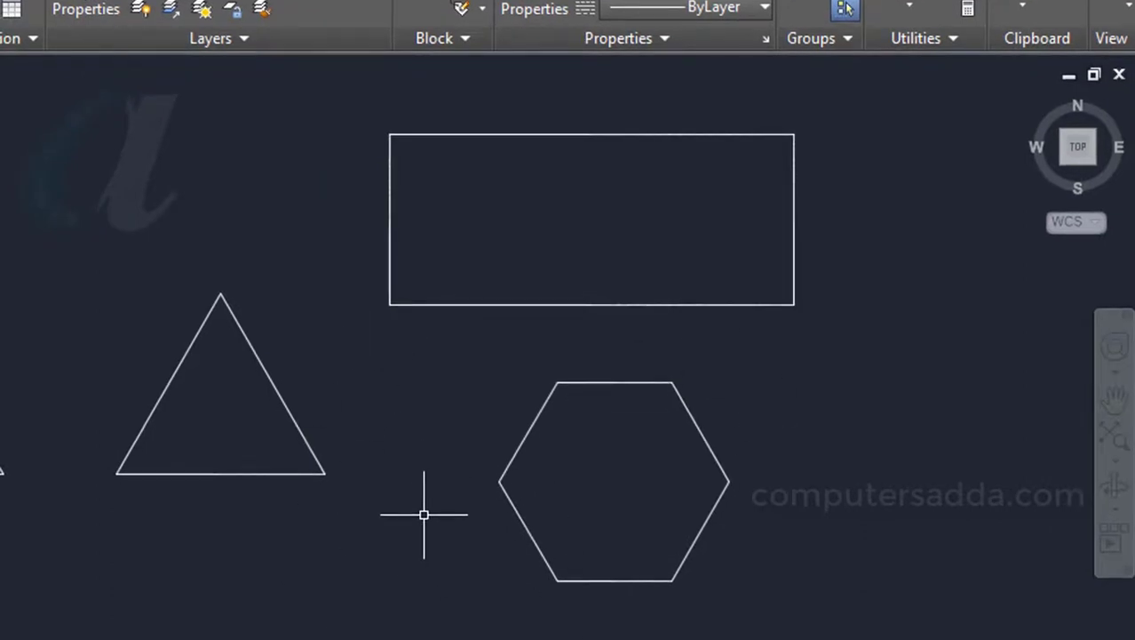
Window-select the hexagon's six lines with REG to make one region, then verify it.
text(reg)
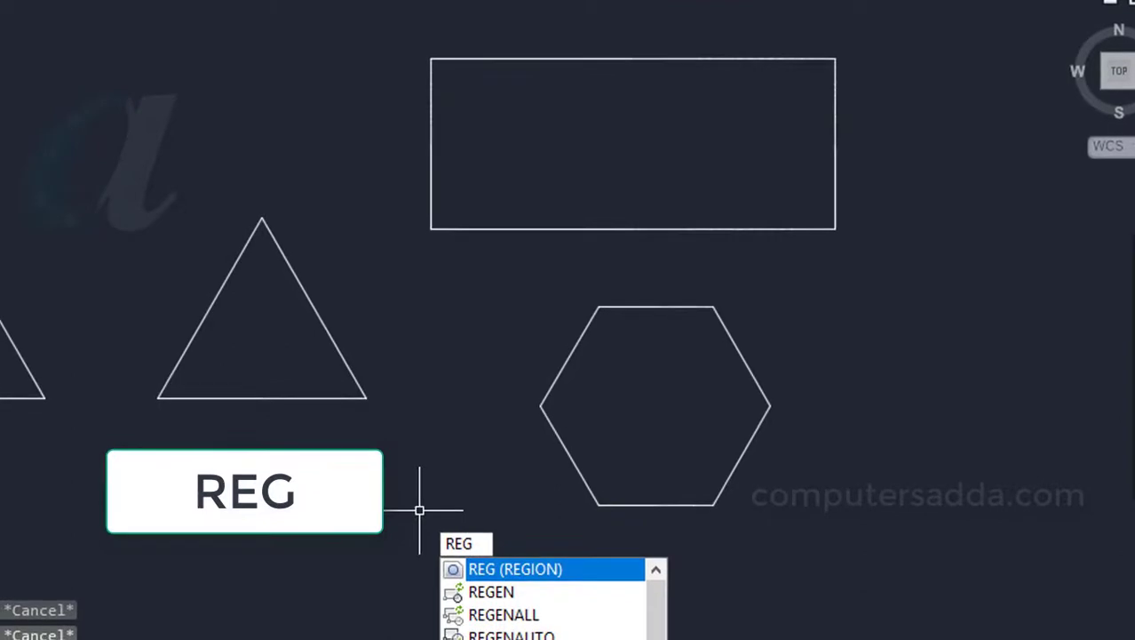
key(Return)
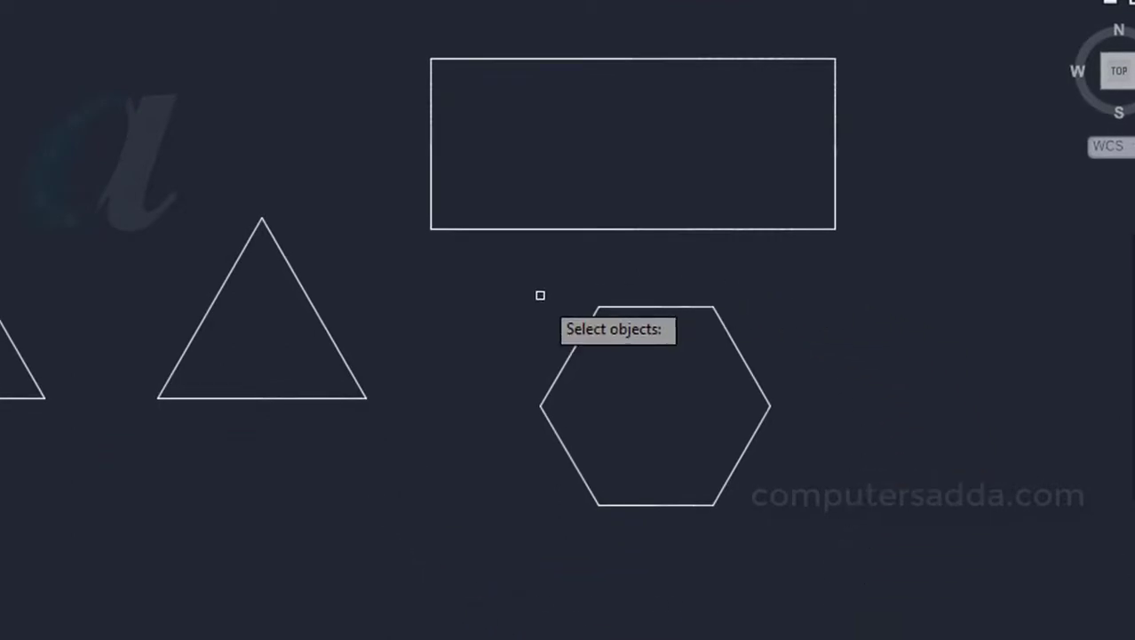
click(824, 284)
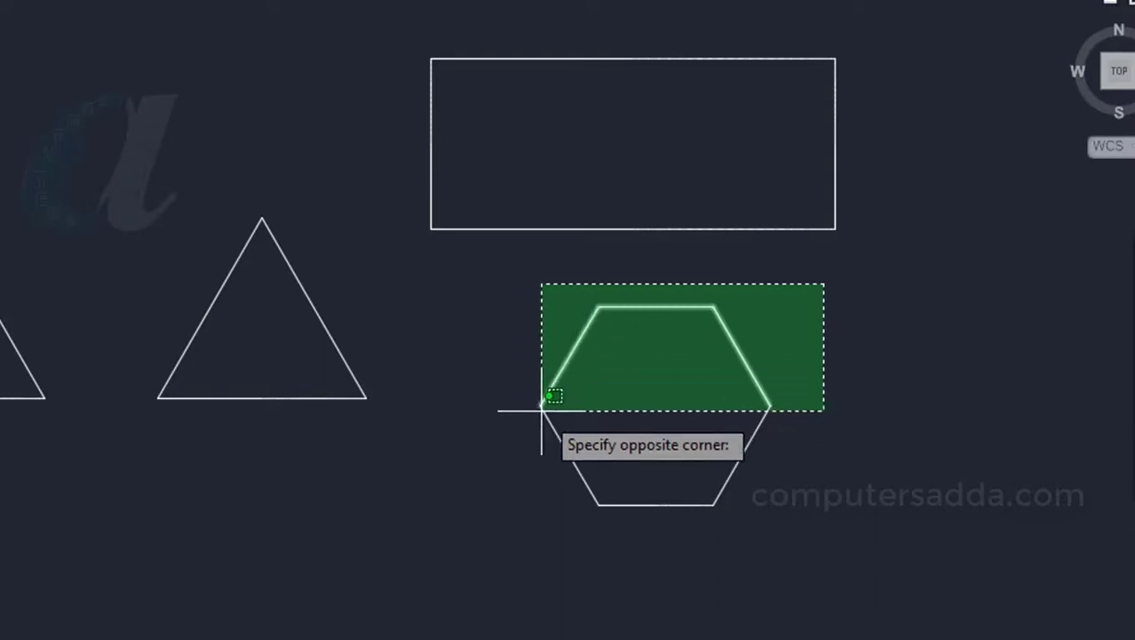
click(453, 568)
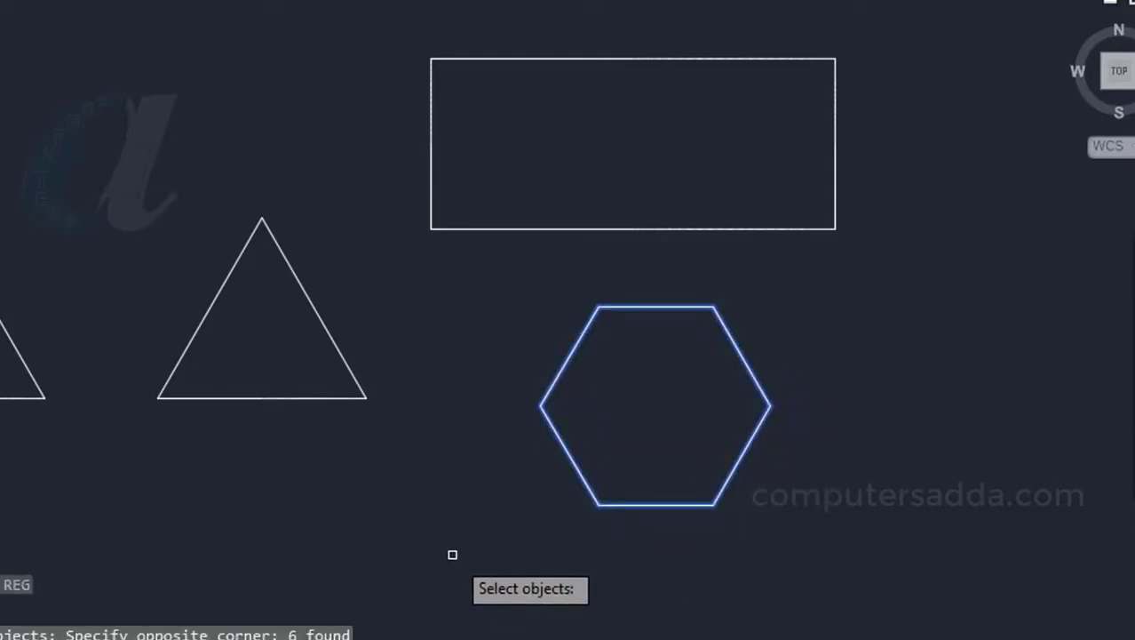
key(Return)
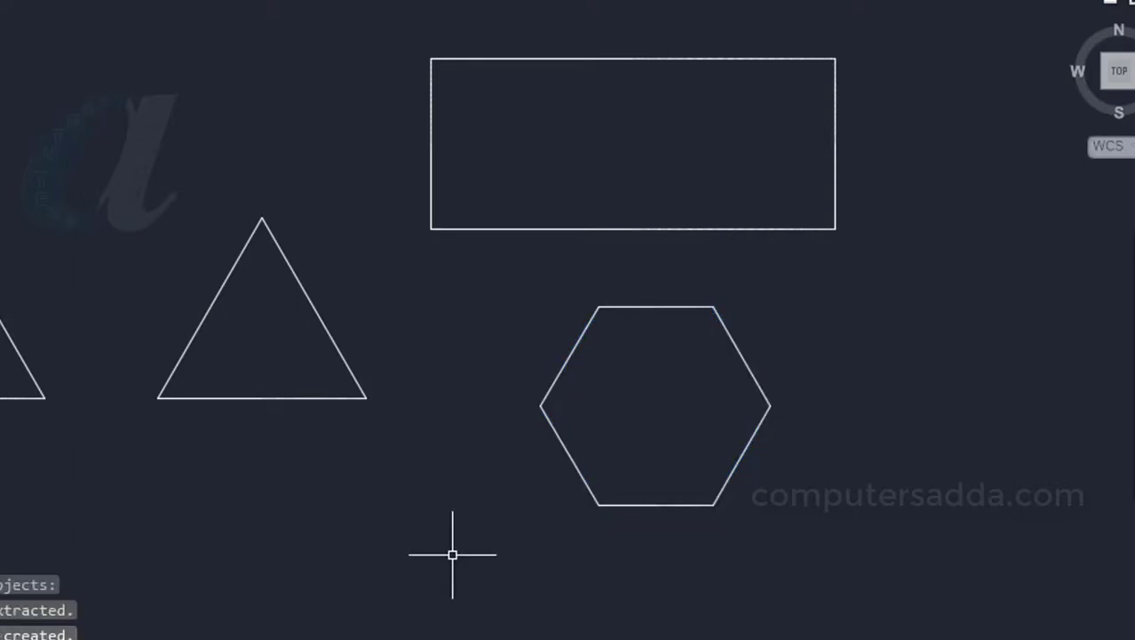
click(692, 503)
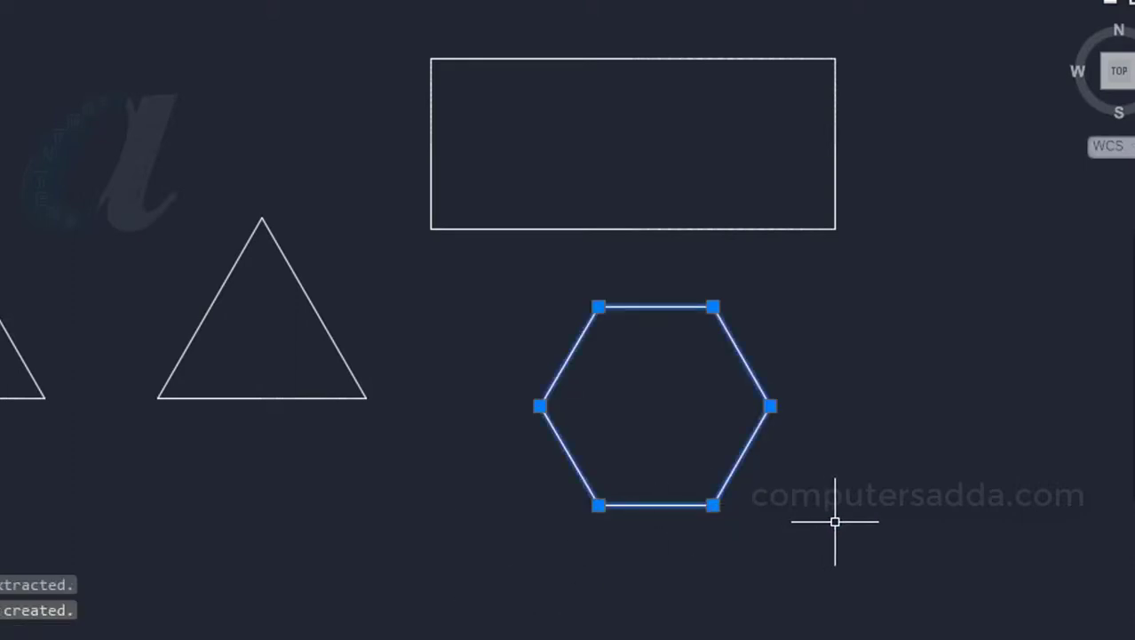
key(Escape)
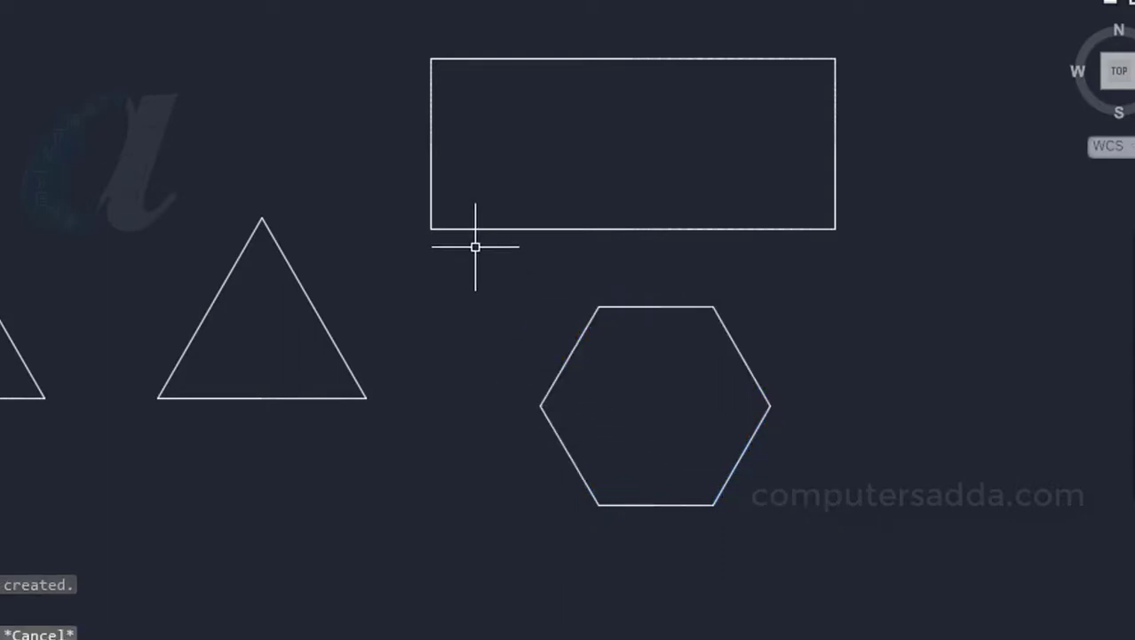
Explode the rectangle into four separate lines and check one edge.
click(480, 226)
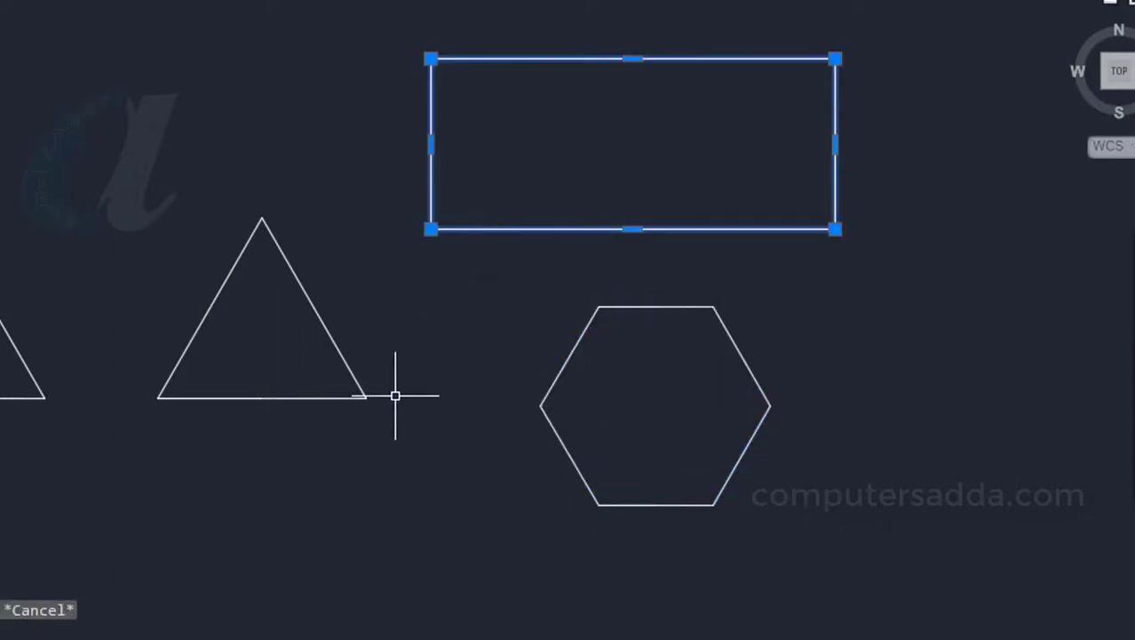
key(Escape)
text(x)
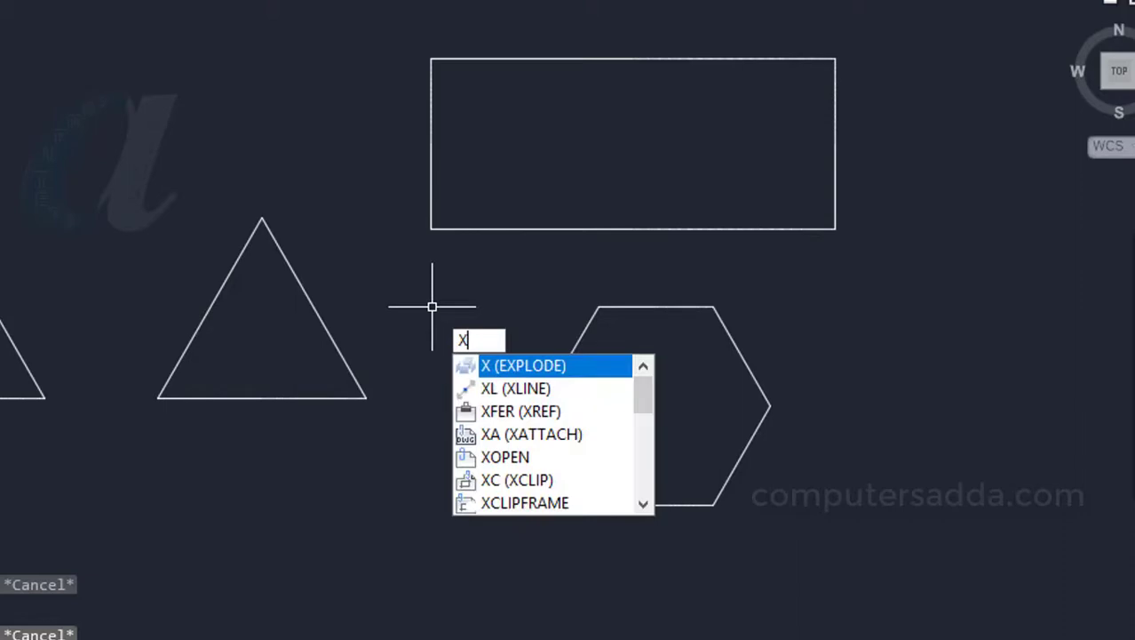
key(Return)
click(493, 233)
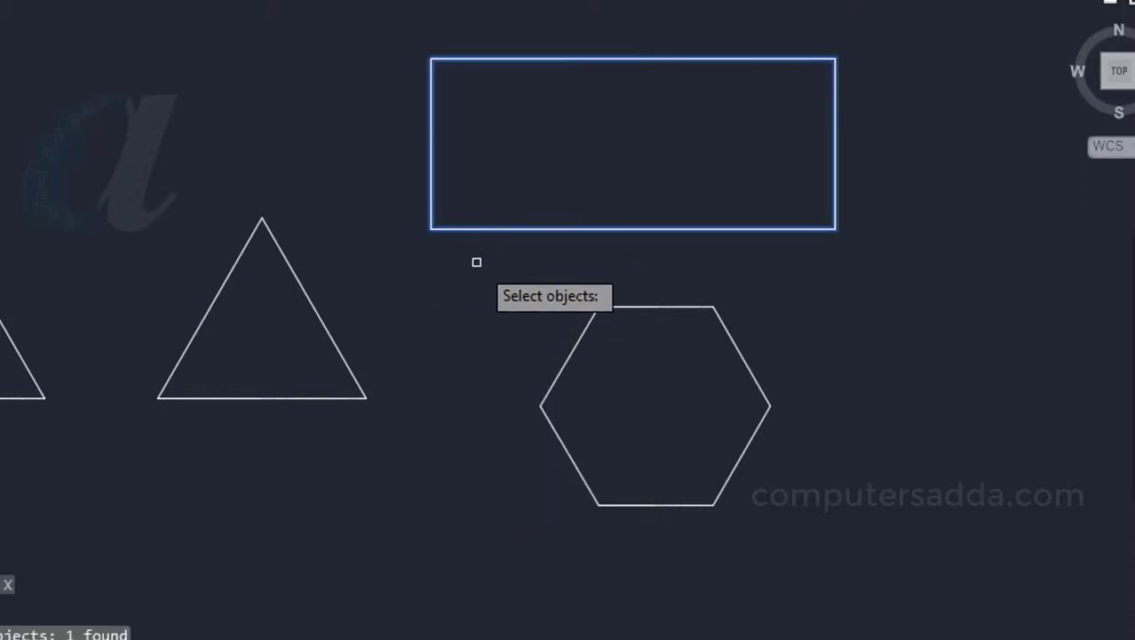
key(Return)
click(491, 231)
key(Escape)
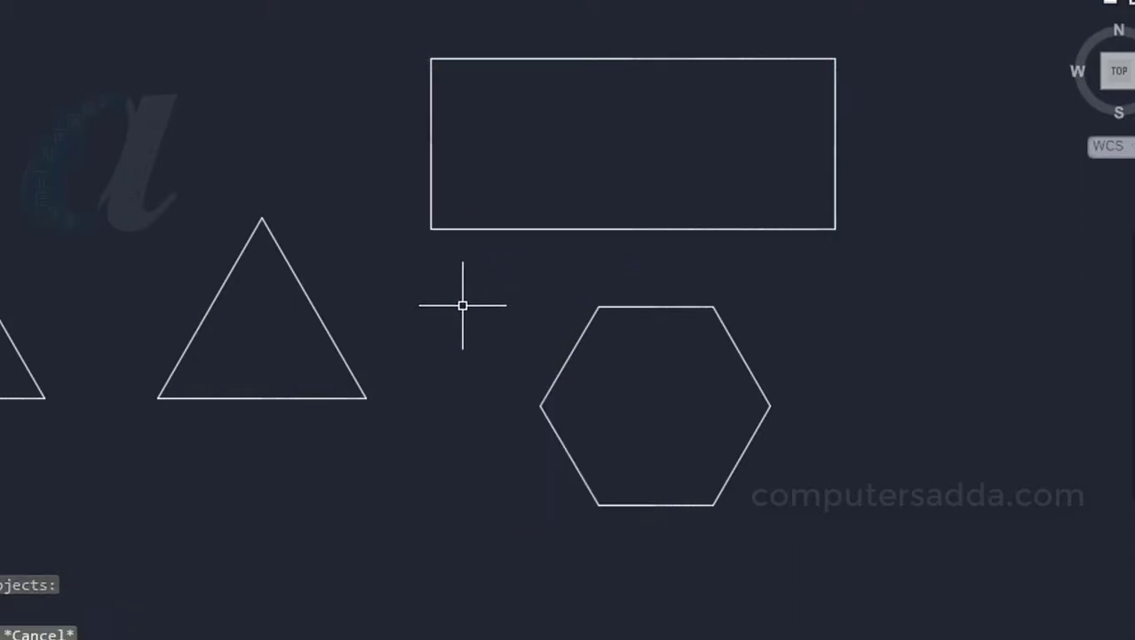
Turn the rectangle's four lines into one region with REG and confirm it selects whole.
text(re)
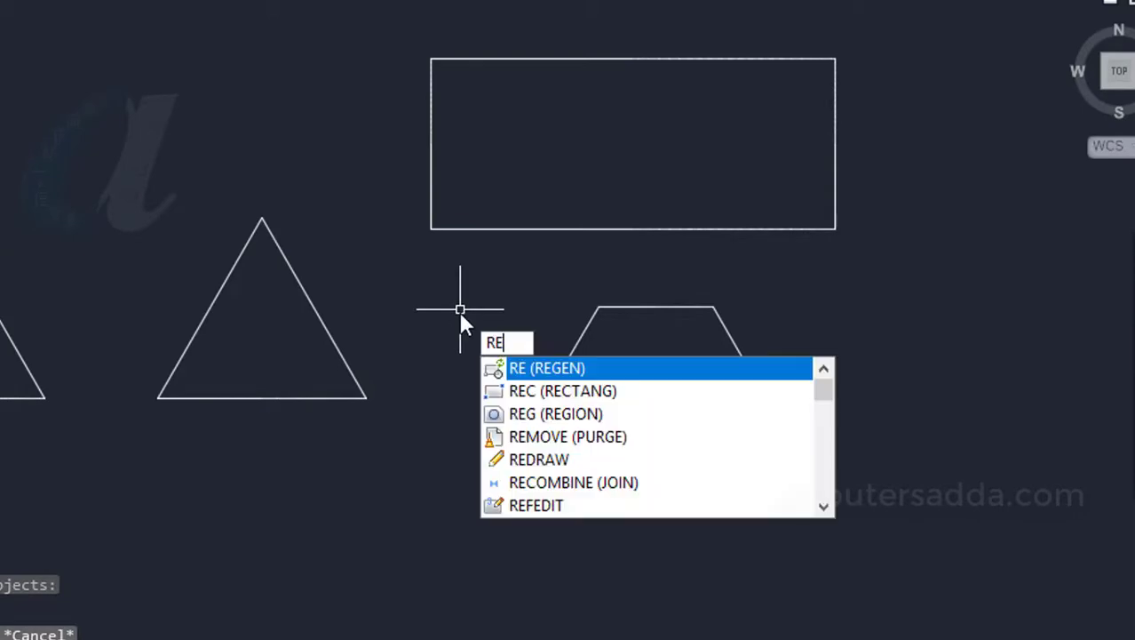
text(g)
key(Return)
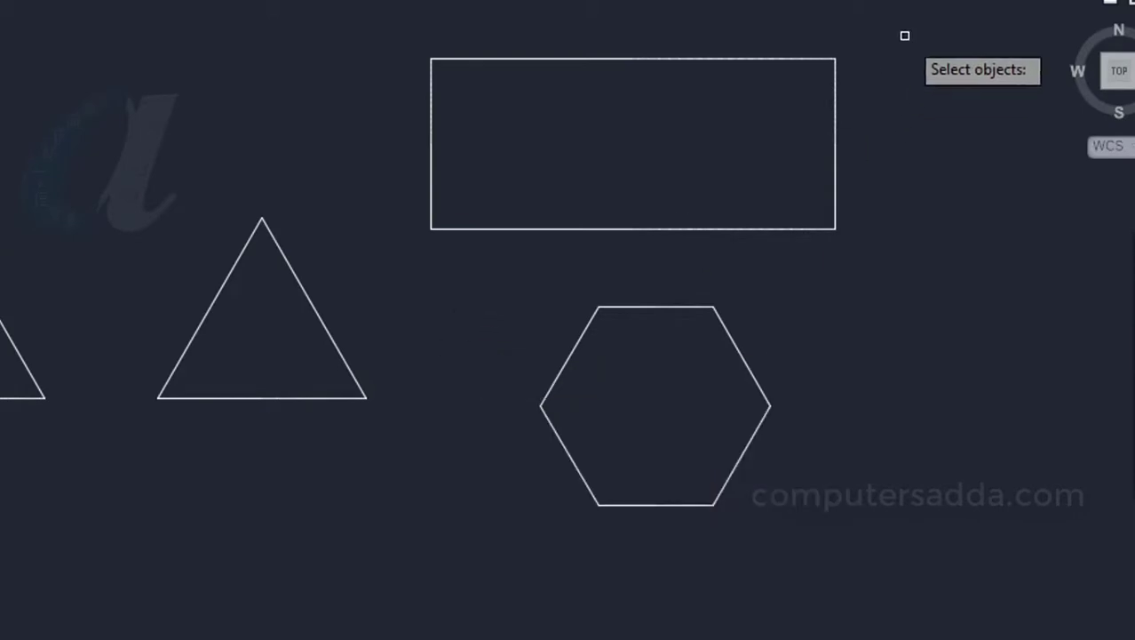
click(908, 21)
click(440, 254)
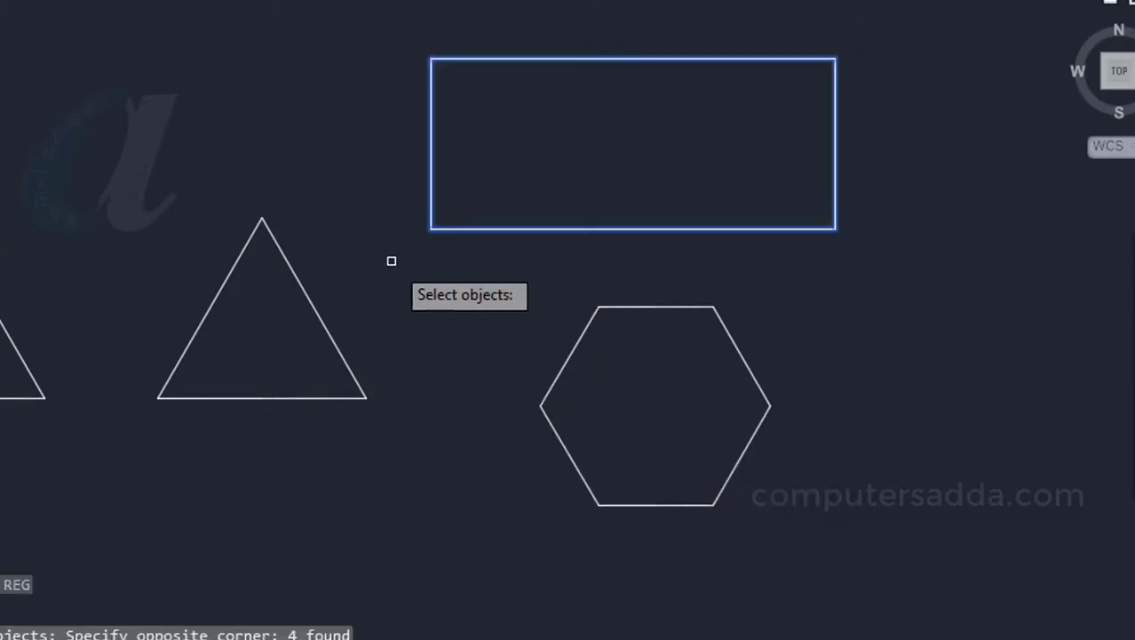
key(Return)
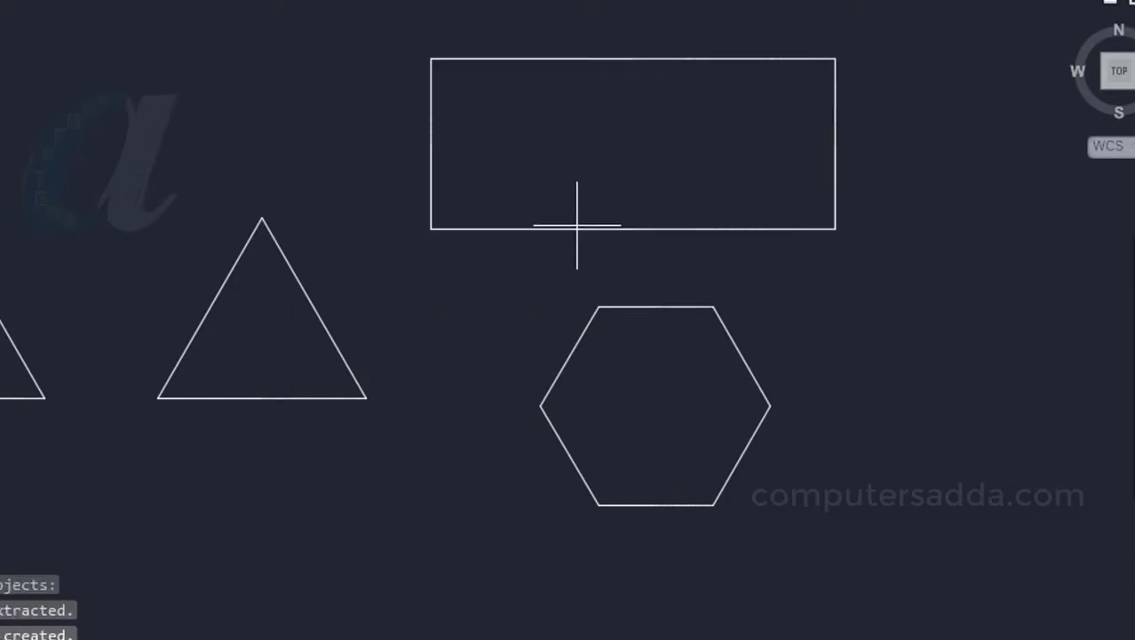
click(577, 226)
click(671, 226)
click(680, 223)
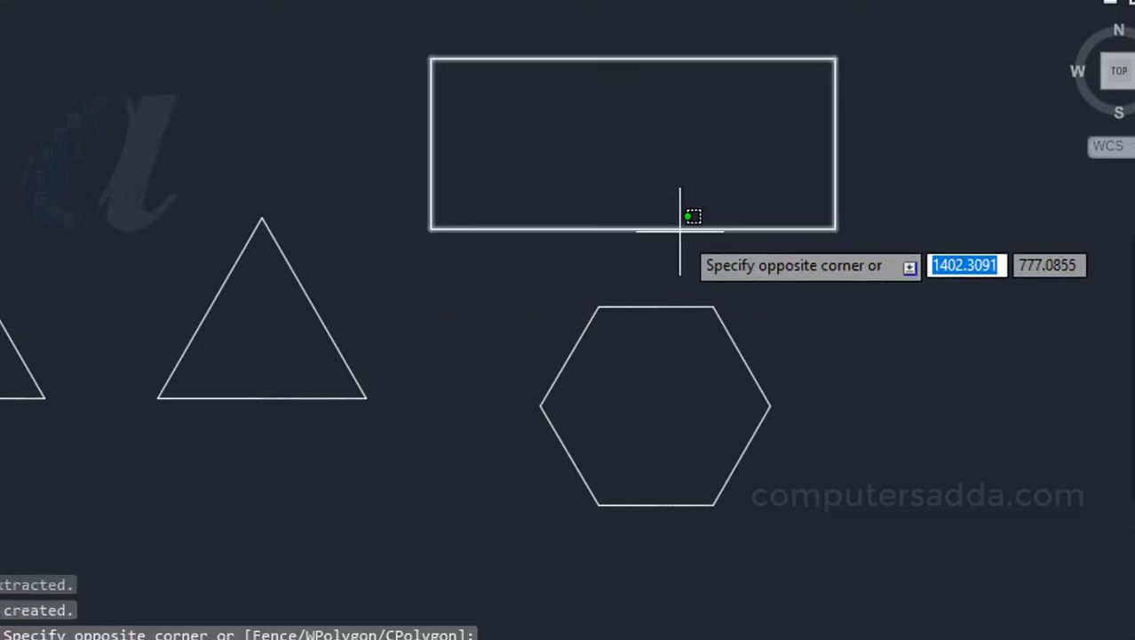
click(680, 231)
key(Escape)
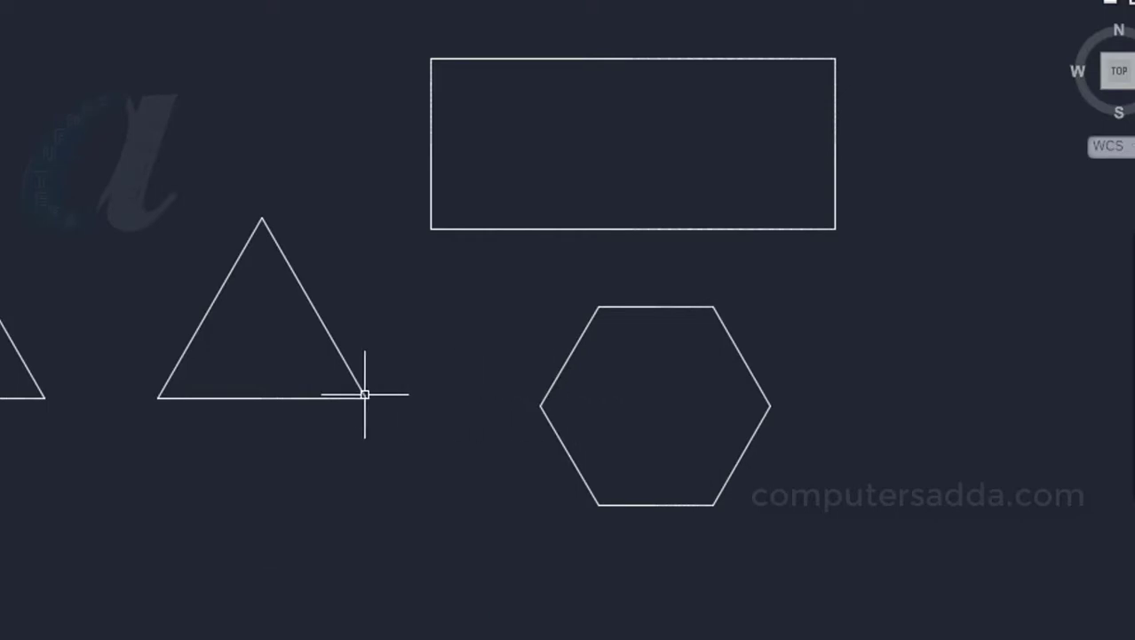
click(203, 312)
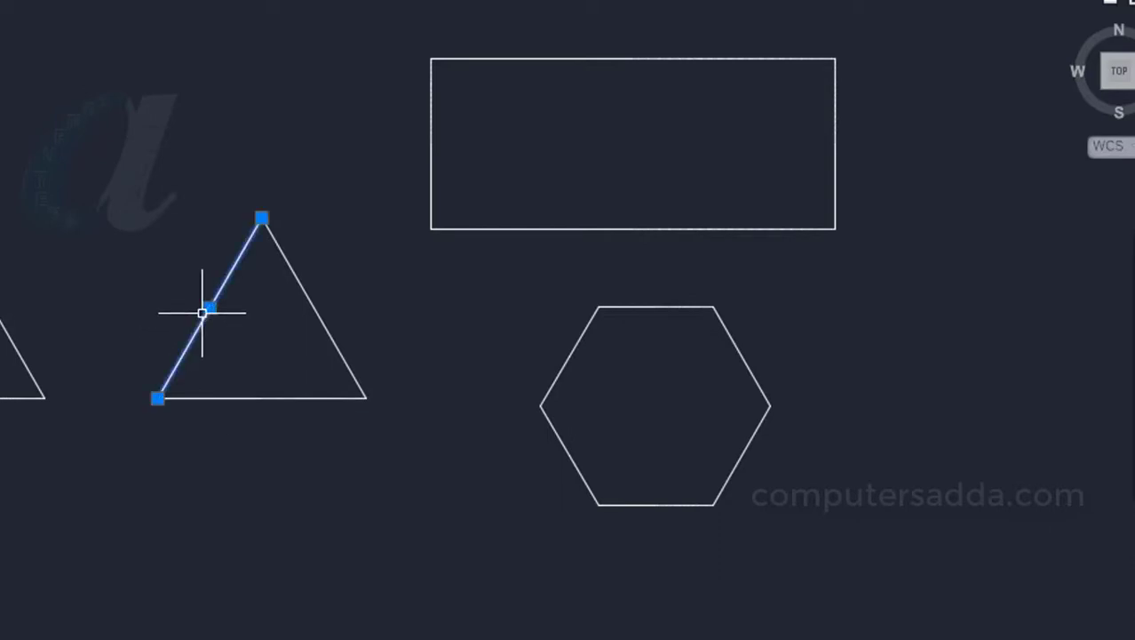
click(317, 316)
click(247, 399)
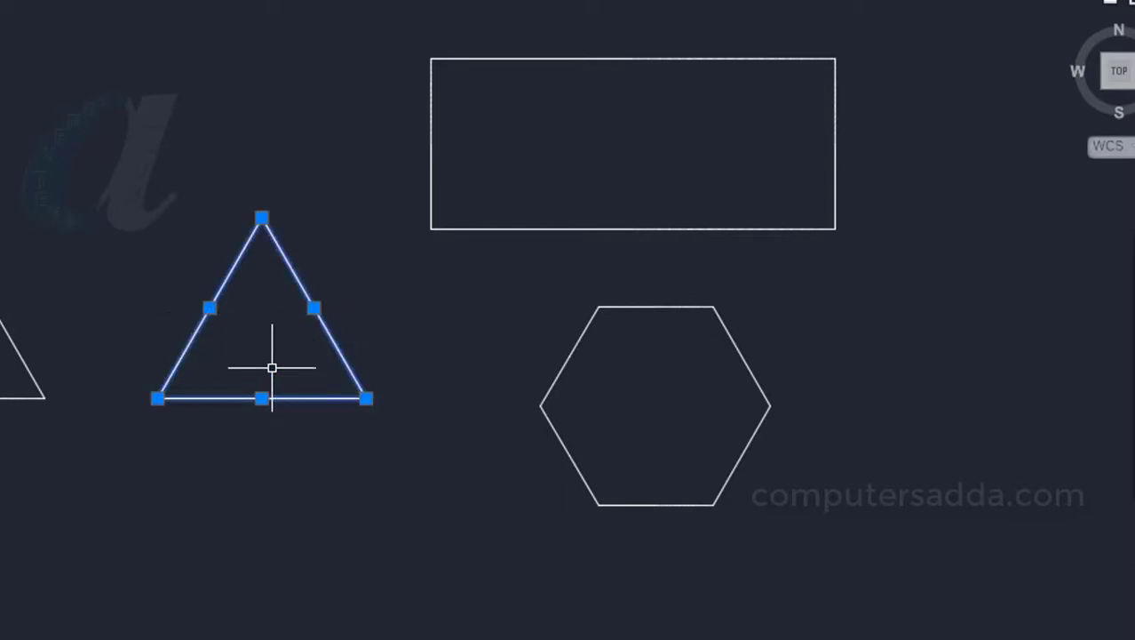
key(Escape)
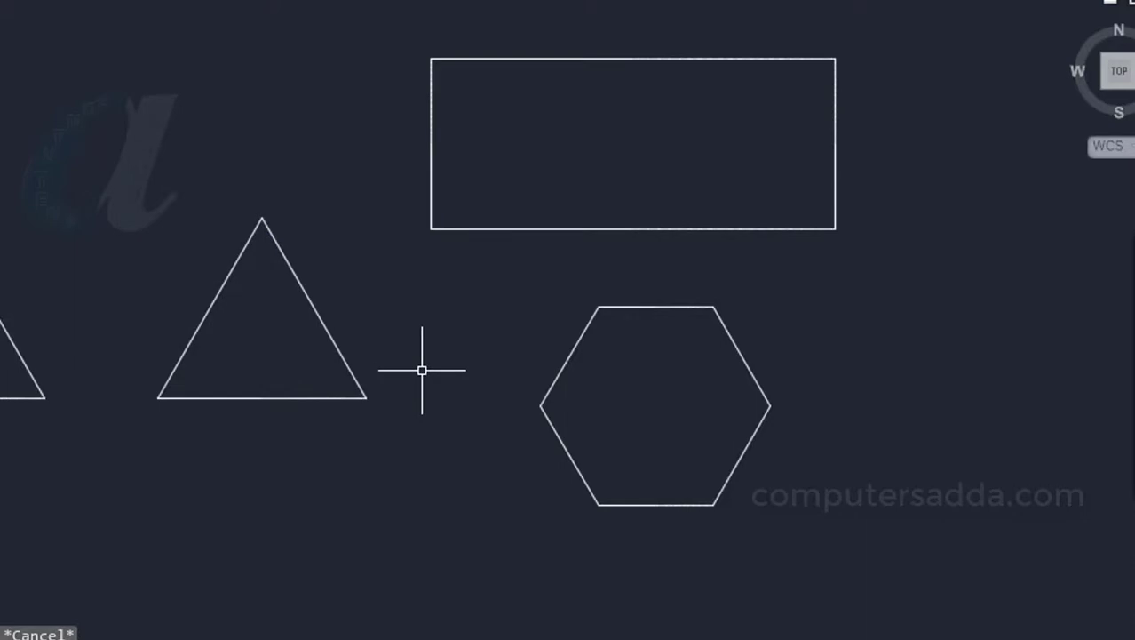
text(pedit)
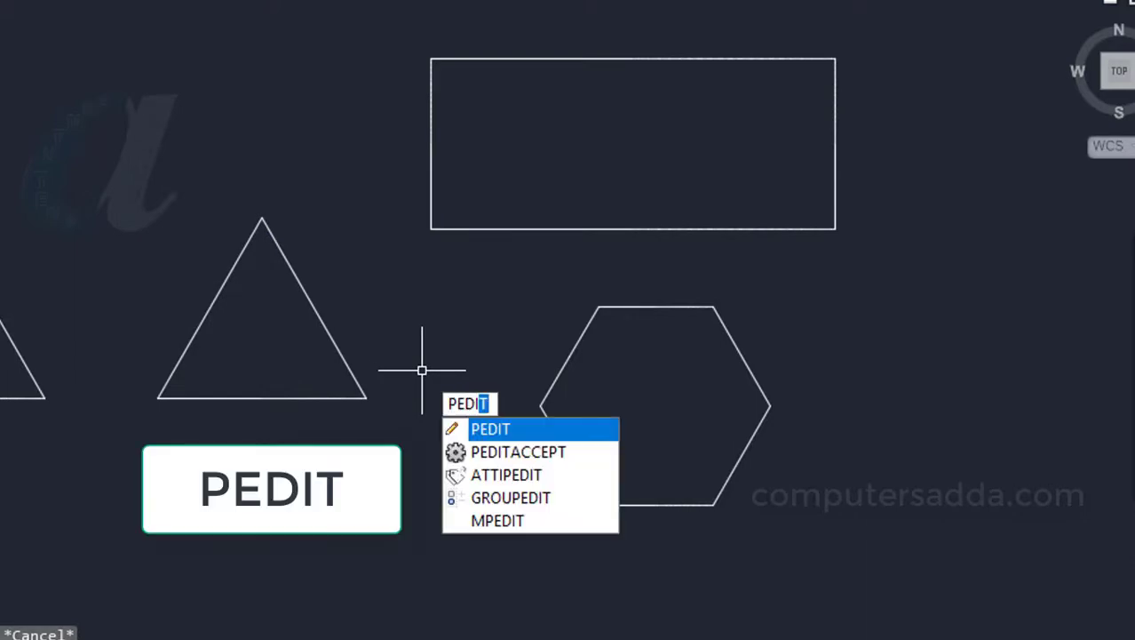
Join the triangle's three edges into one polyline with PEDIT Join, then verify it.
key(Return)
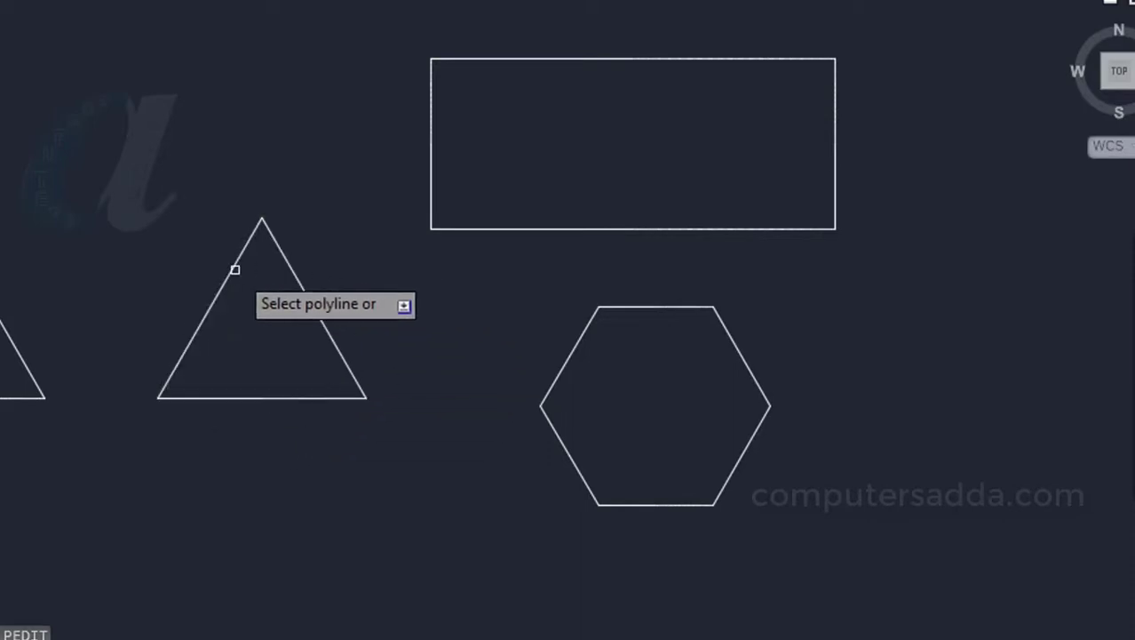
click(205, 318)
key(Return)
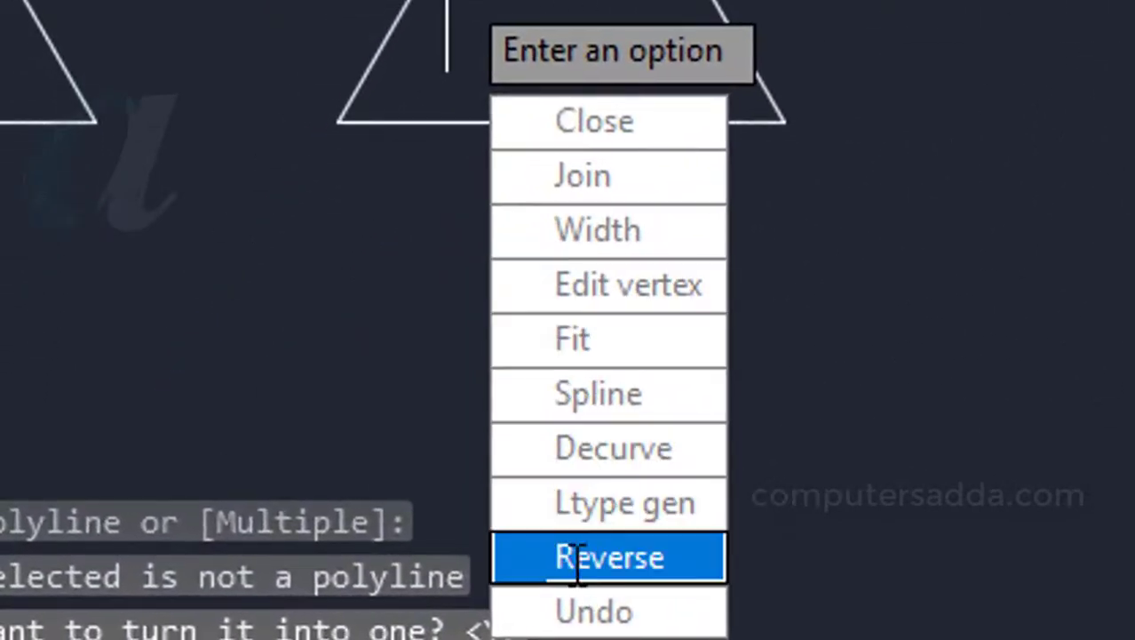
click(559, 177)
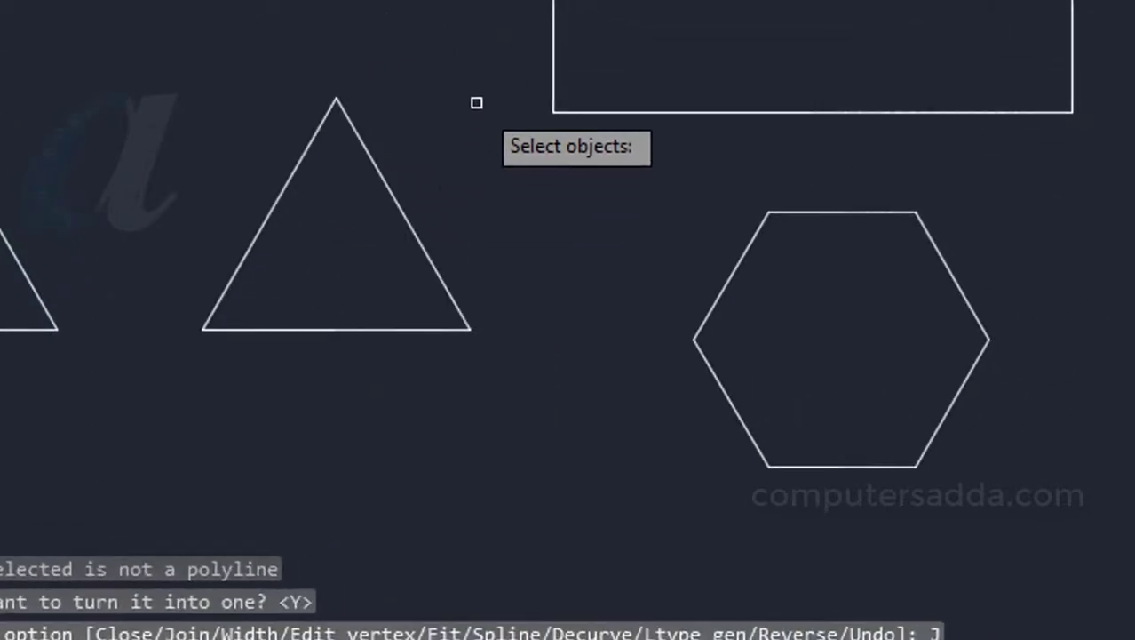
click(495, 76)
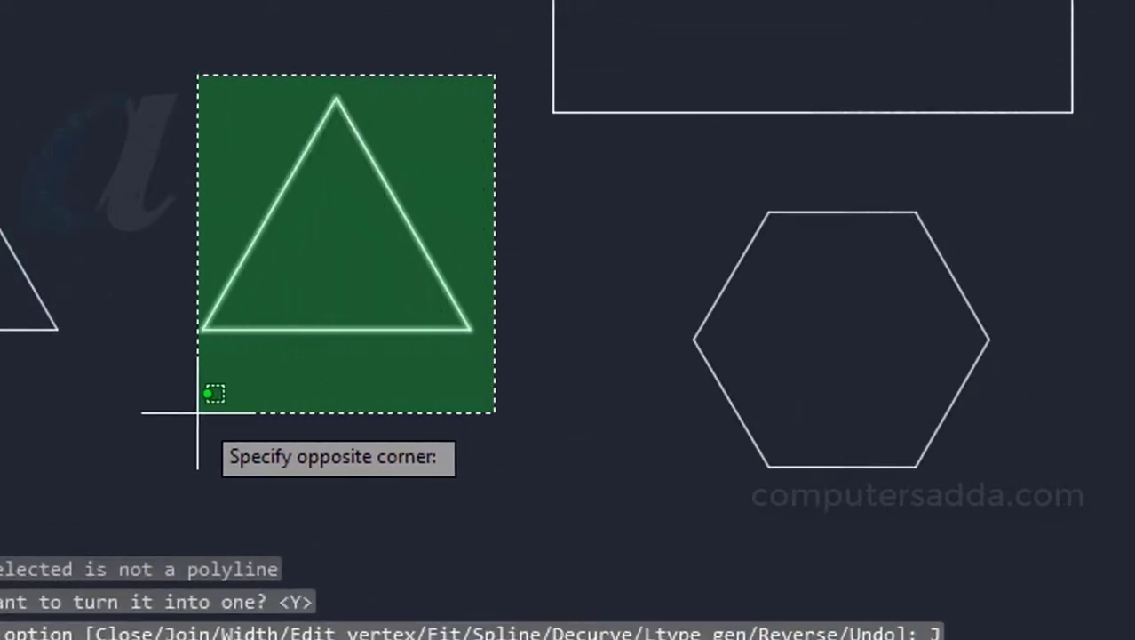
click(179, 409)
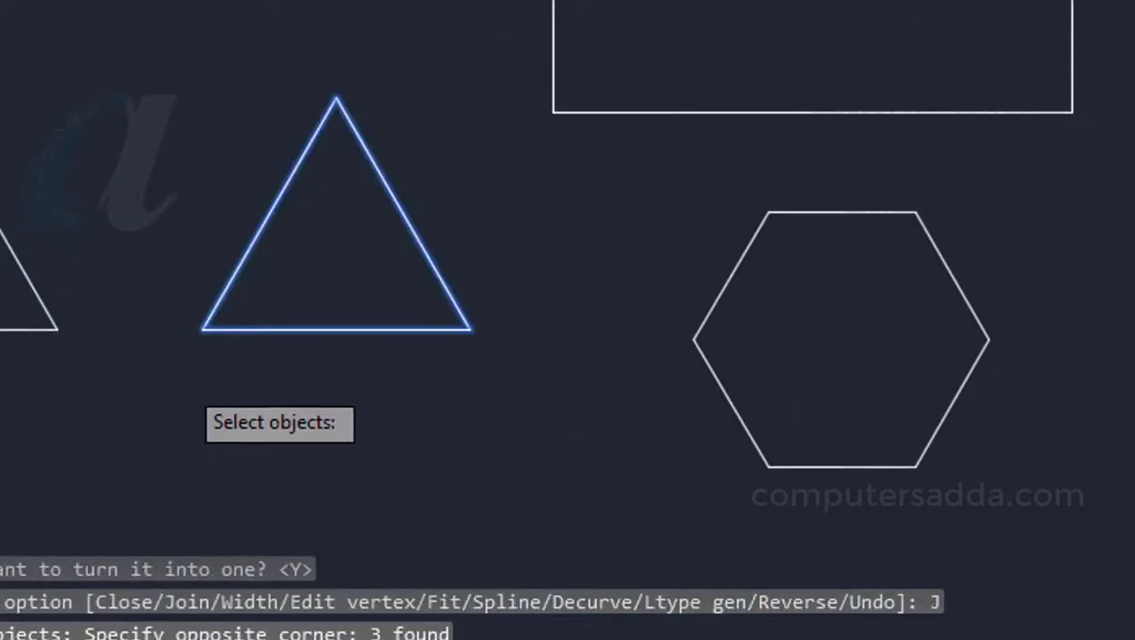
key(Return)
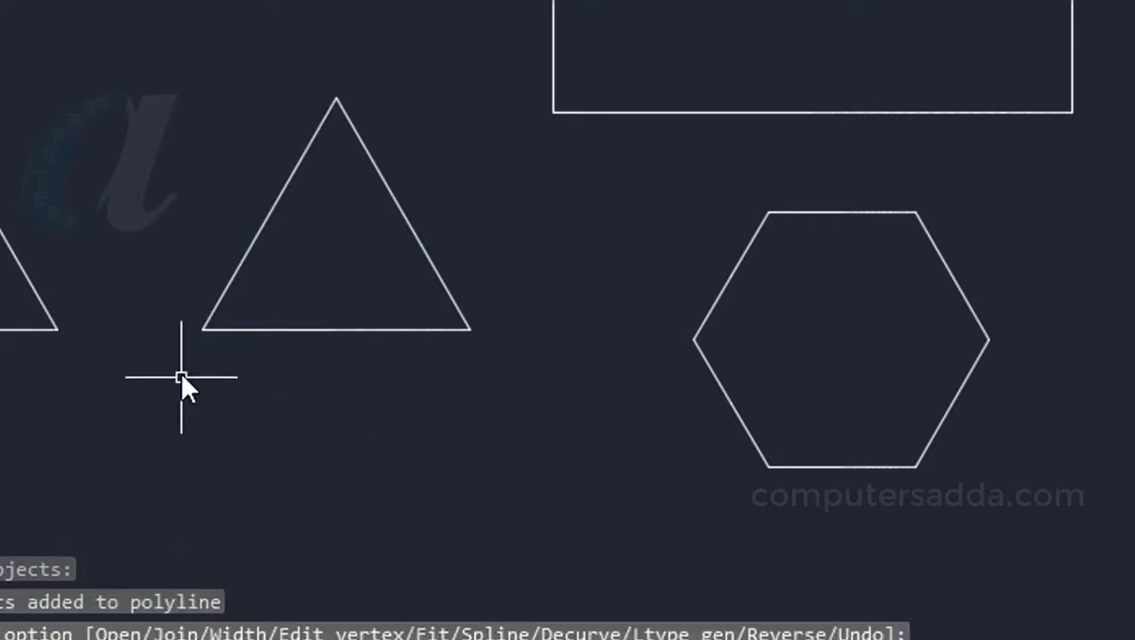
key(Return)
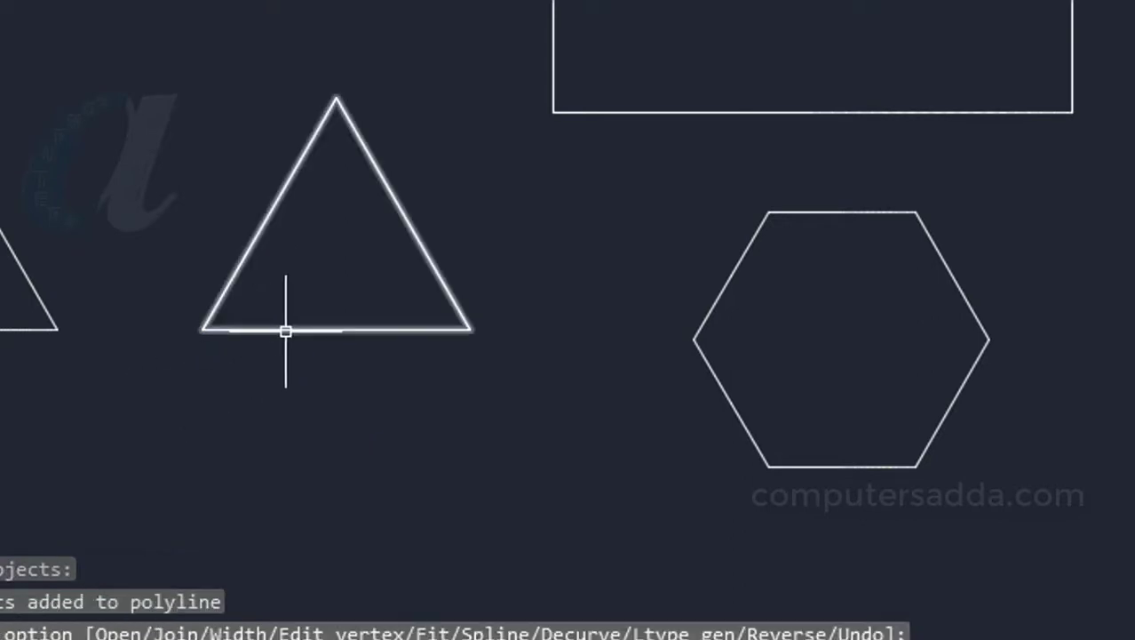
click(417, 329)
key(Escape)
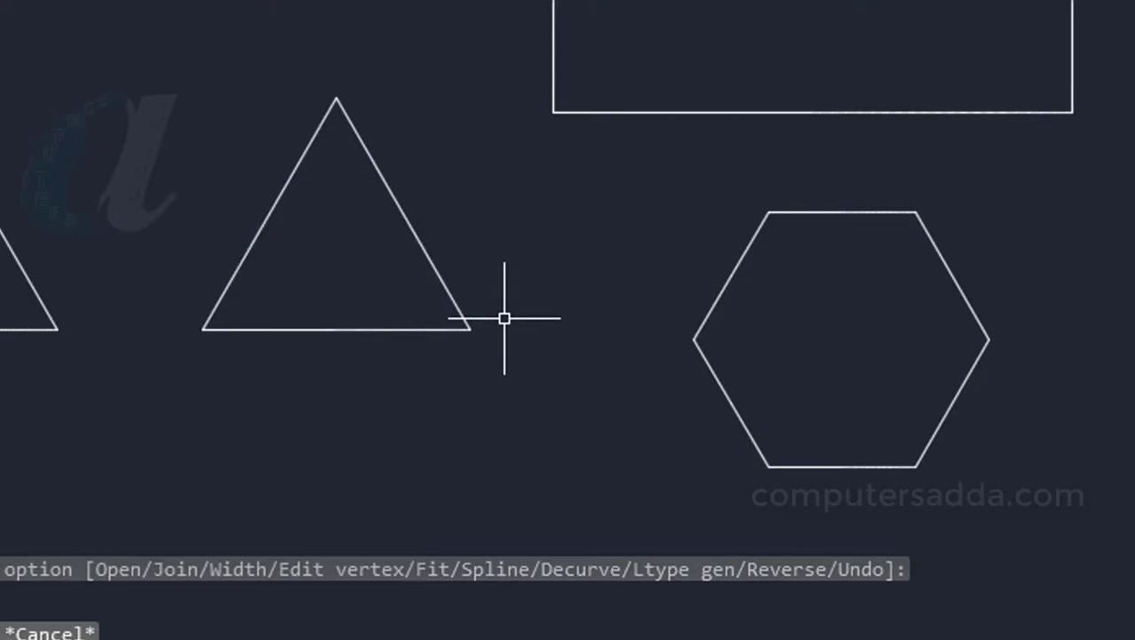